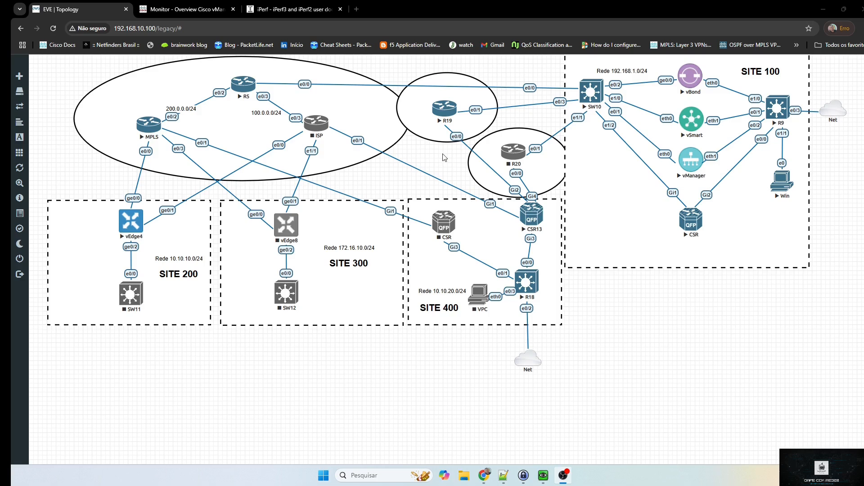
Switch from the EVE-NG topology to the vManage Monitor Overview dashboard
left_click(187, 9)
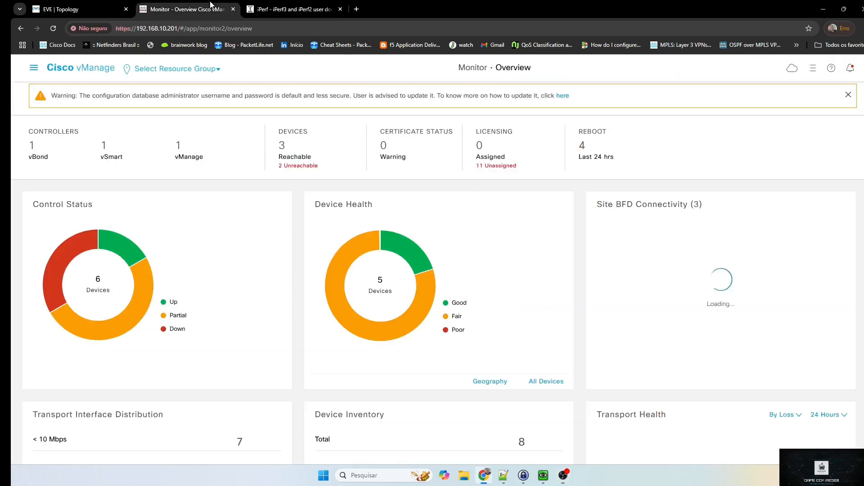
Review the Localized and Centralized policy lists under Configuration > Policies, then return to the EVE topology
left_click(35, 70)
mouse_move(62, 135)
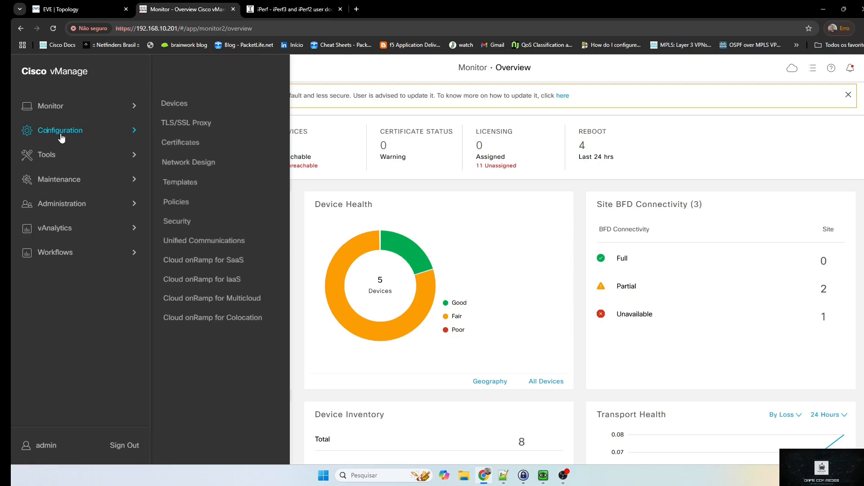
left_click(176, 202)
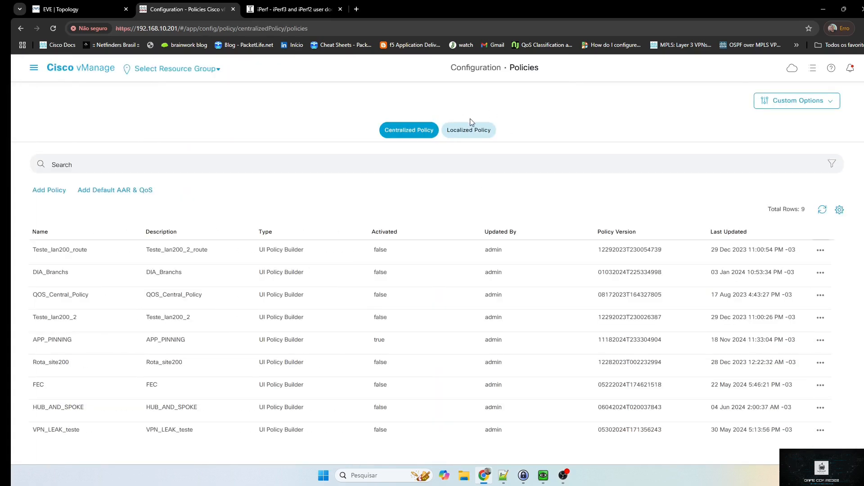
left_click(460, 136)
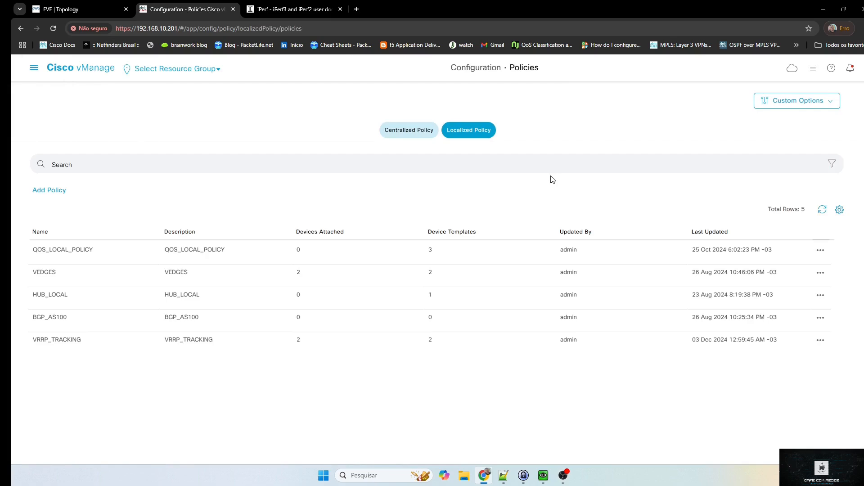
left_click(419, 133)
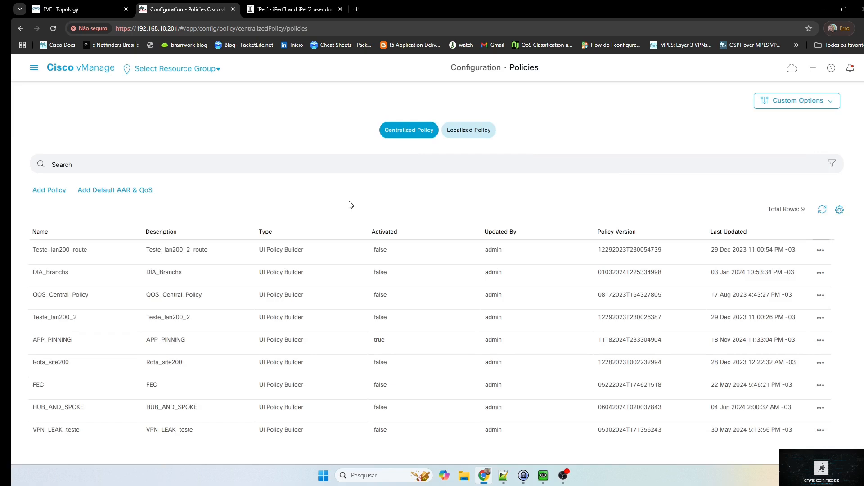
left_click(65, 7)
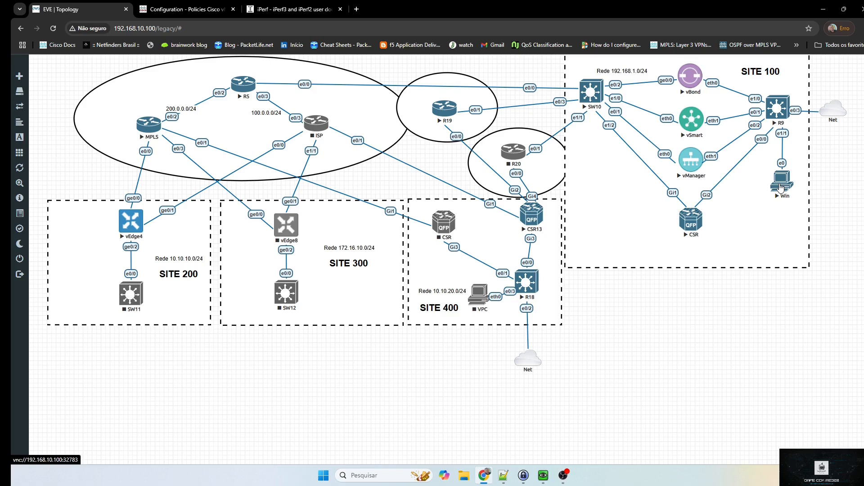
Return to the vManage Configuration – Policies page with Ctrl+Tab
key("ctrl+Tab")
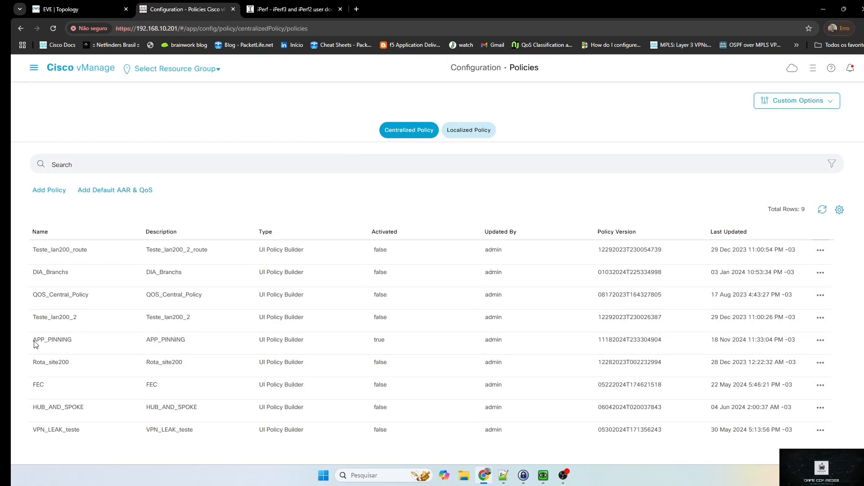
Edit the APP_Pinning policy from Custom Options > Traffic Policy > Traffic Data
left_click_drag(34, 344, 72, 343)
left_click(117, 350)
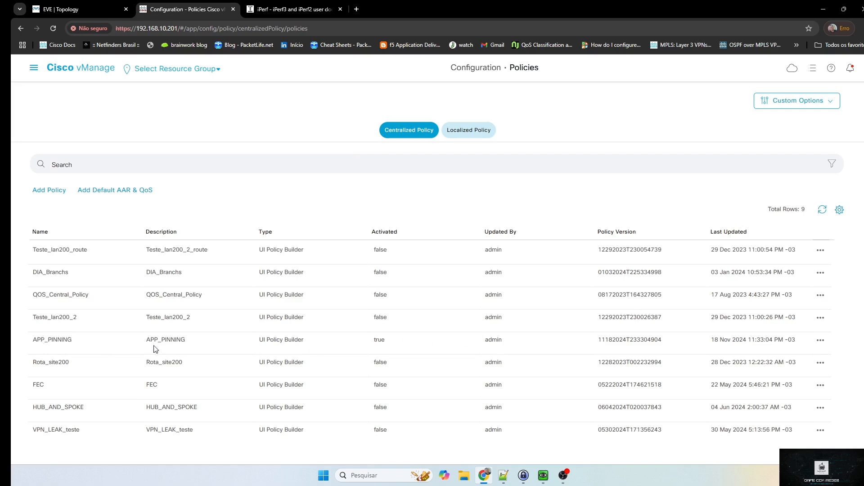
left_click(793, 101)
left_click(693, 173)
left_click(156, 148)
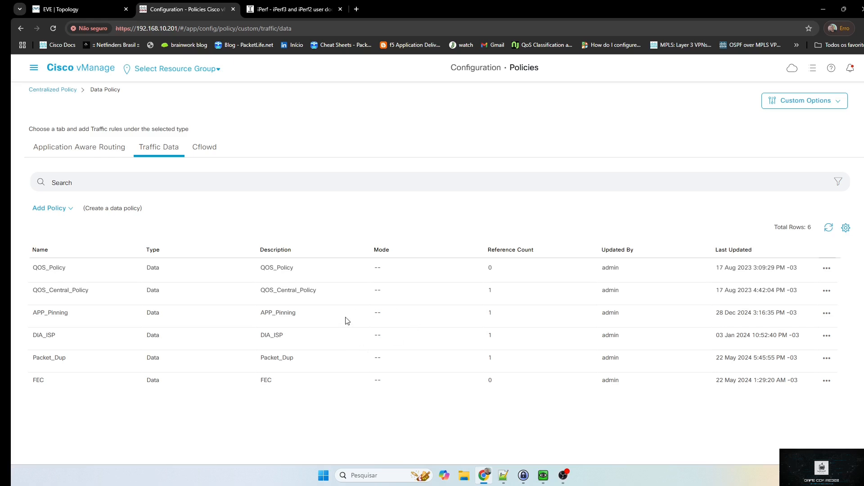
left_click(827, 313)
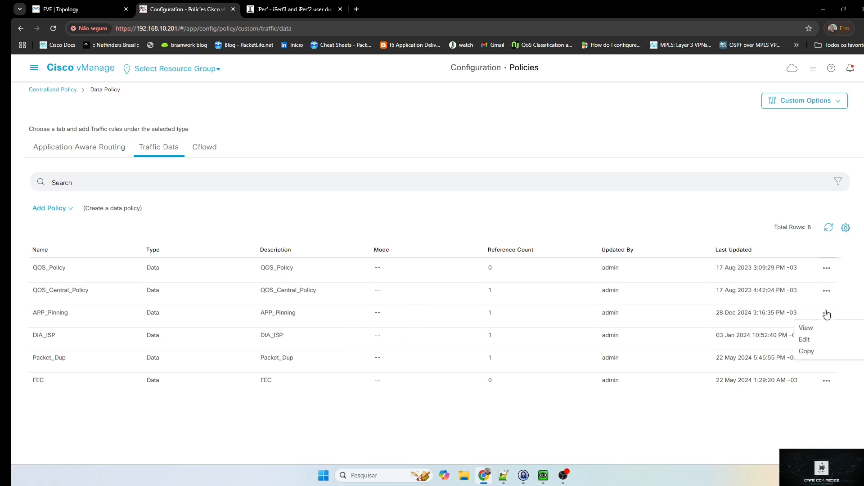
left_click(804, 340)
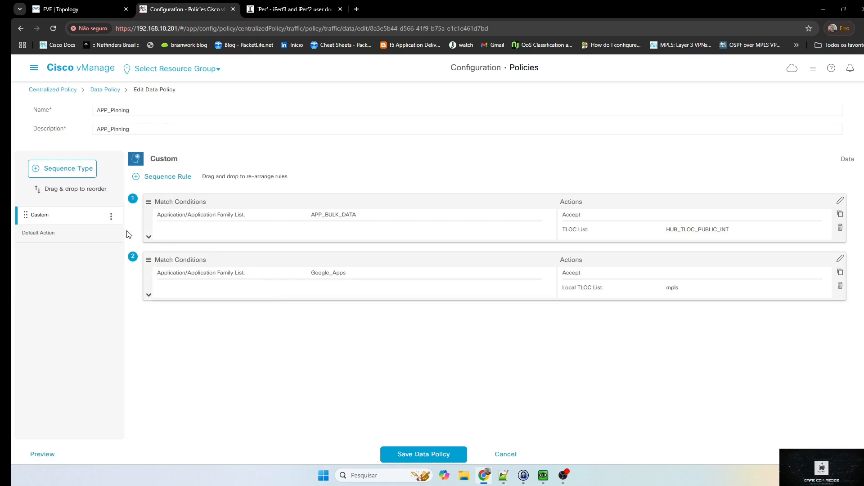
Add a new sequence rule to the Custom sequence without adding a sequence type
left_click(70, 167)
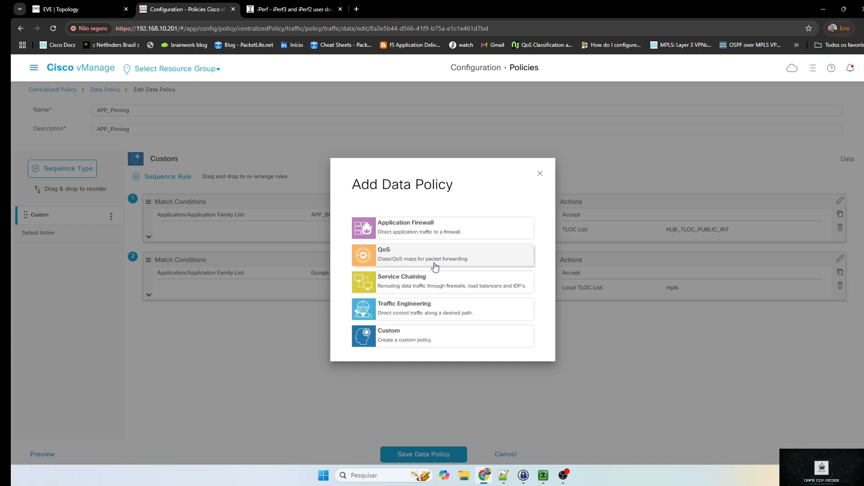
left_click(541, 175)
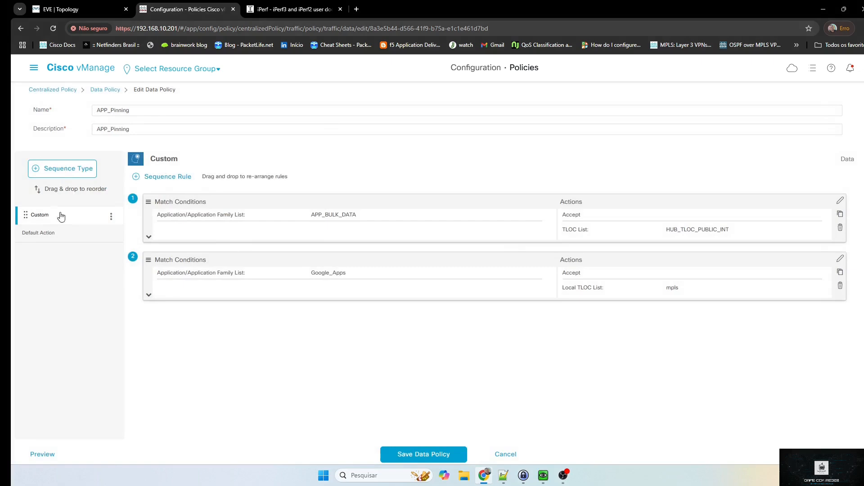
left_click(166, 179)
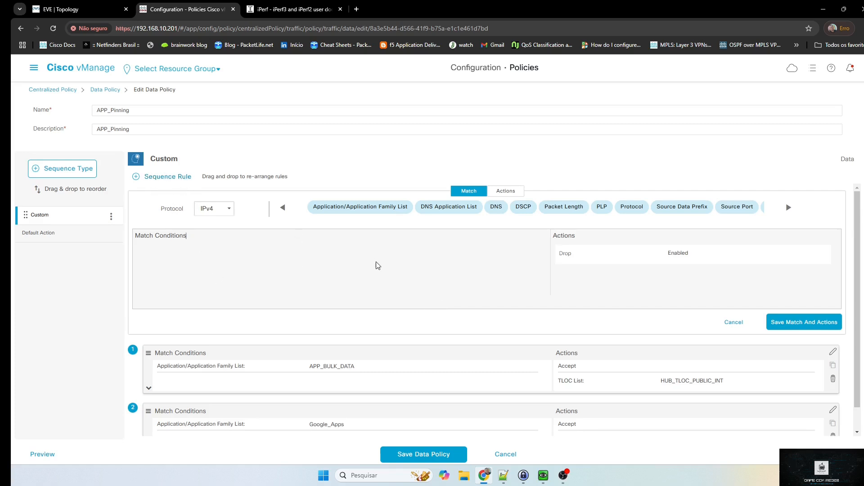
Make the new rule match the WEB_TOOLS_APP application list
left_click(377, 208)
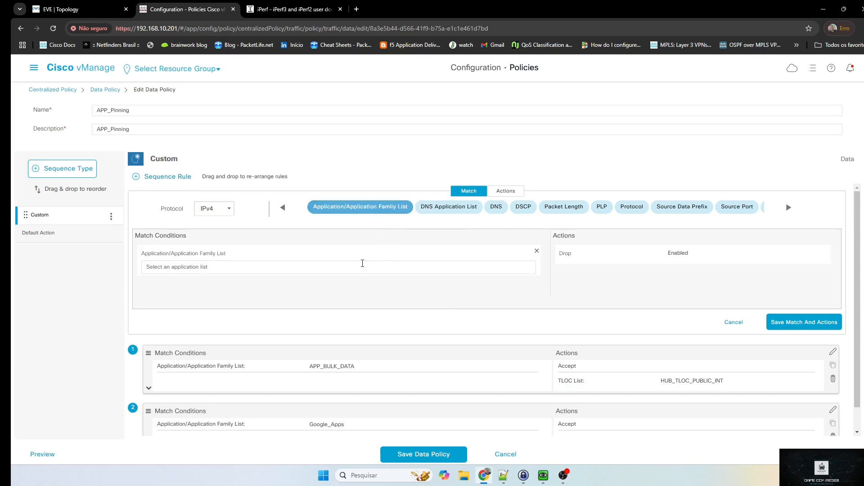
left_click(360, 266)
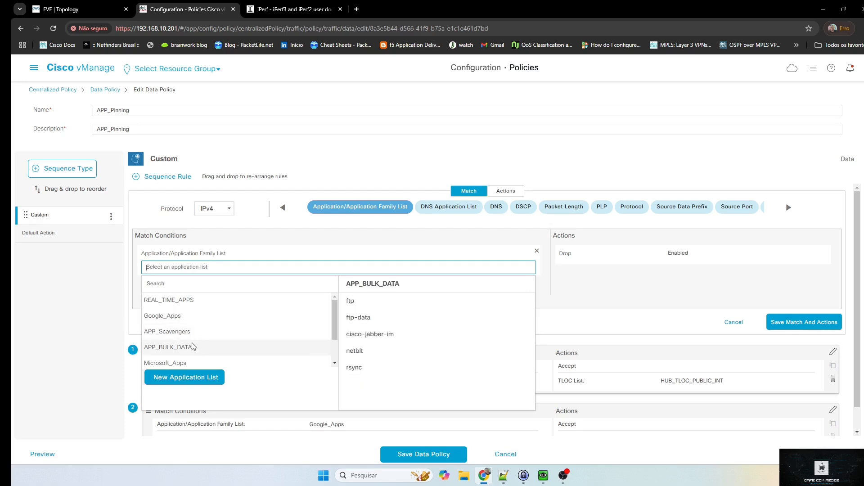
scroll(198, 351, "down", 3)
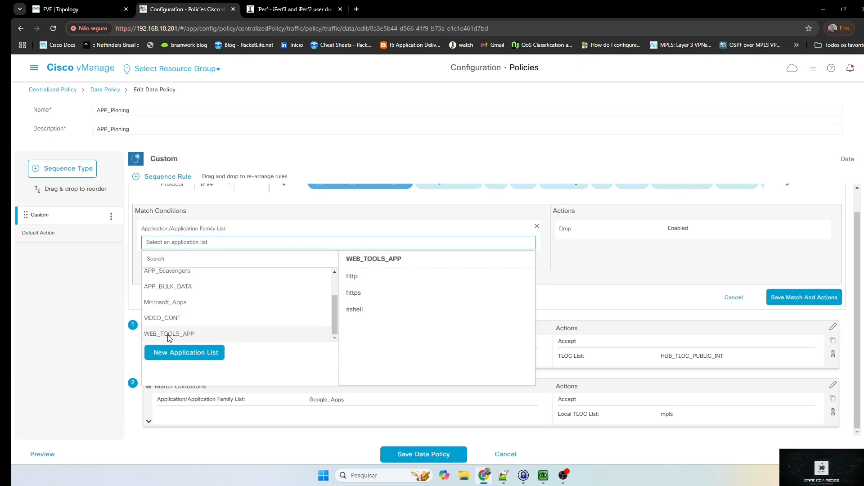
left_click(168, 333)
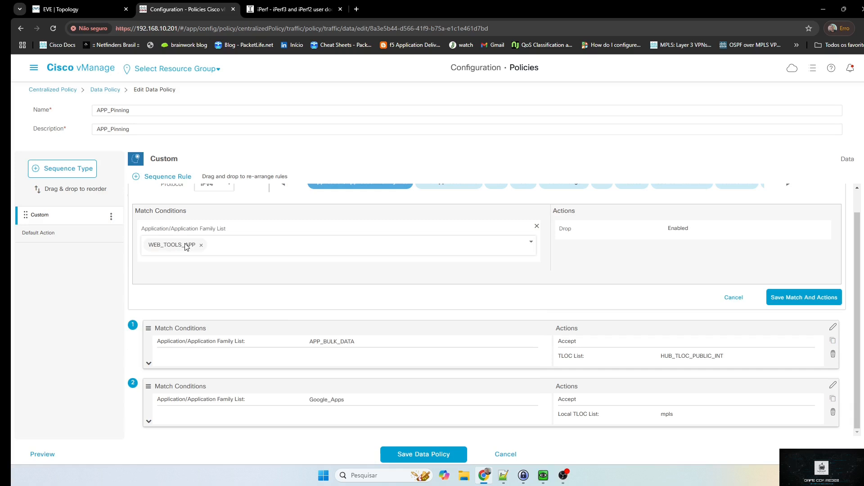
Set the rule's actions to Accept with a Policer, starting a new policer list
left_click(618, 261)
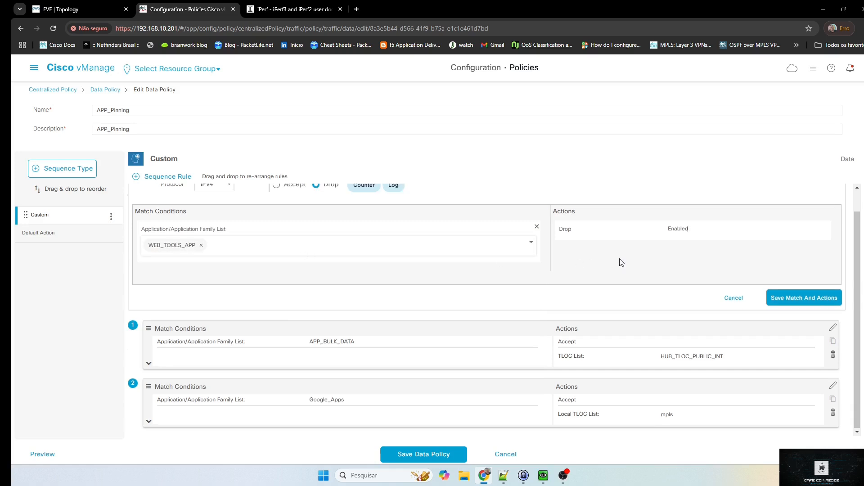
scroll(453, 279, "up", 1)
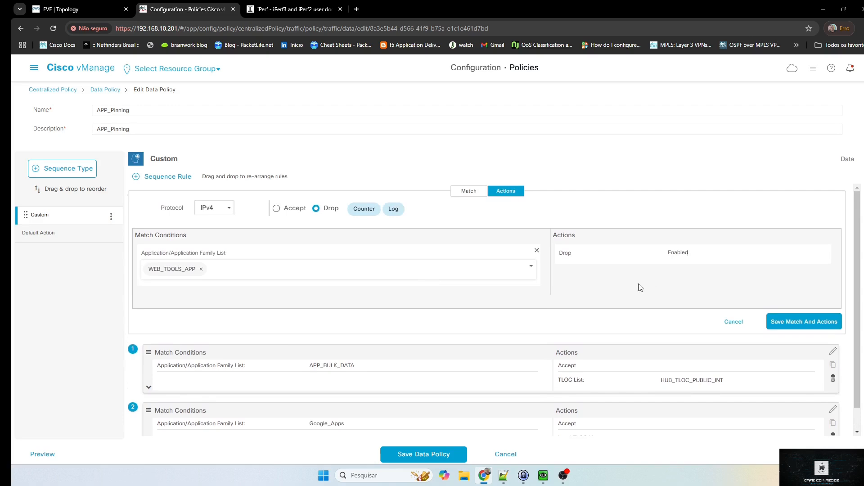
left_click(276, 208)
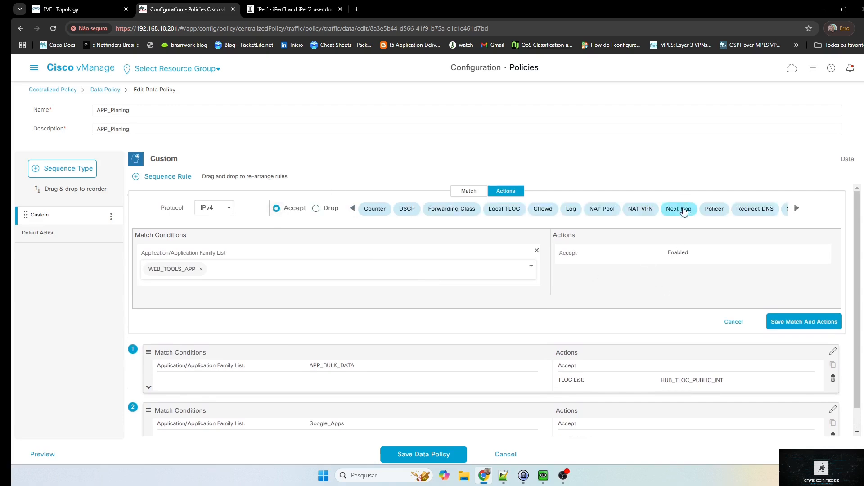
left_click(714, 211)
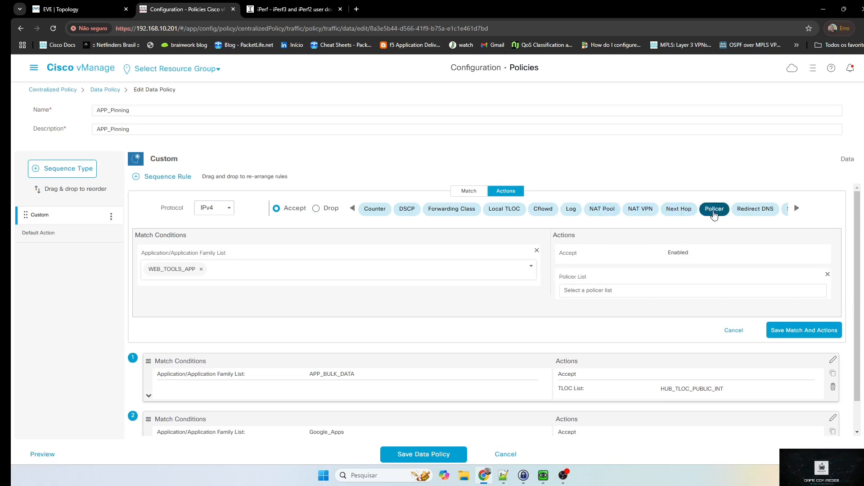
left_click(657, 286)
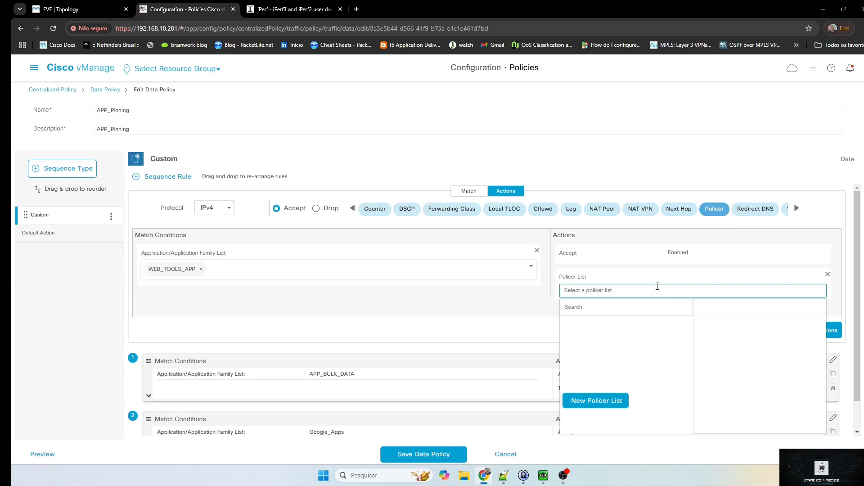
left_click(623, 402)
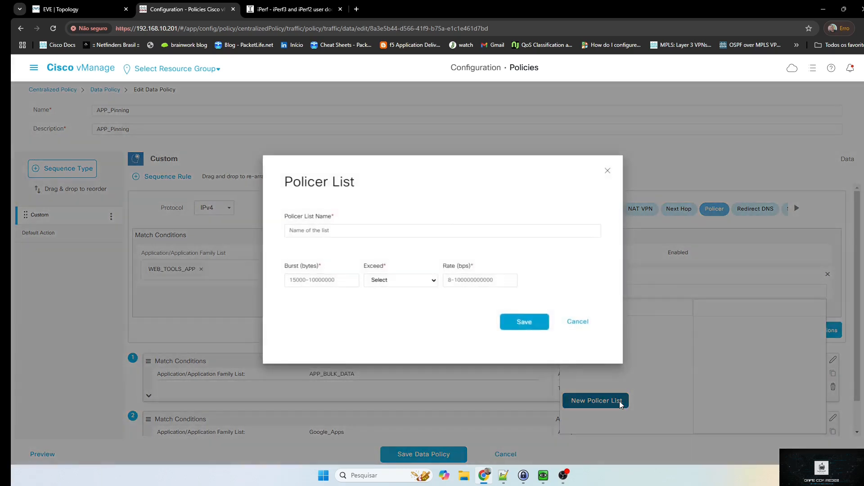
Create policer list 'Teste' with 15000 burst, rate 8 and Drop on exceed
left_click(341, 229)
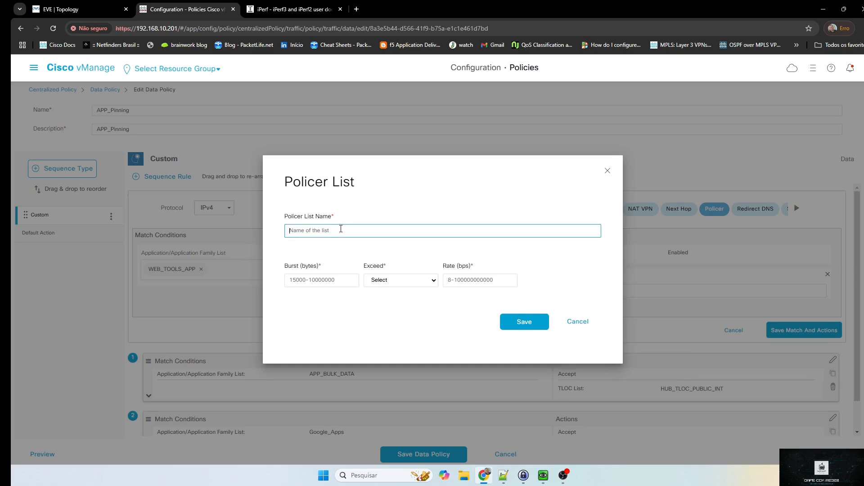
type("Teste")
left_click(344, 279)
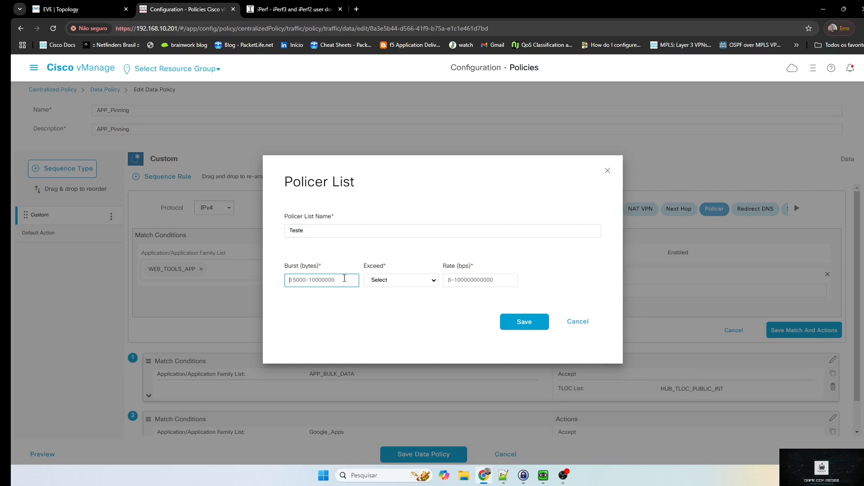
type("15000")
left_click(426, 282)
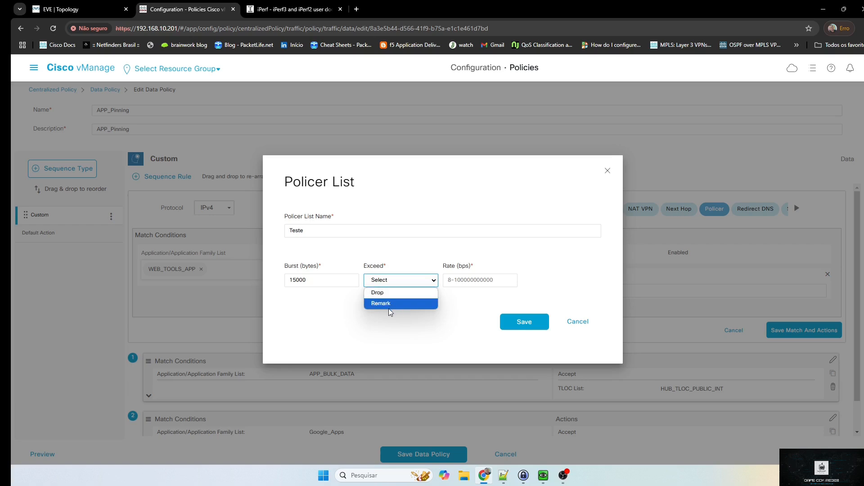
left_click(386, 293)
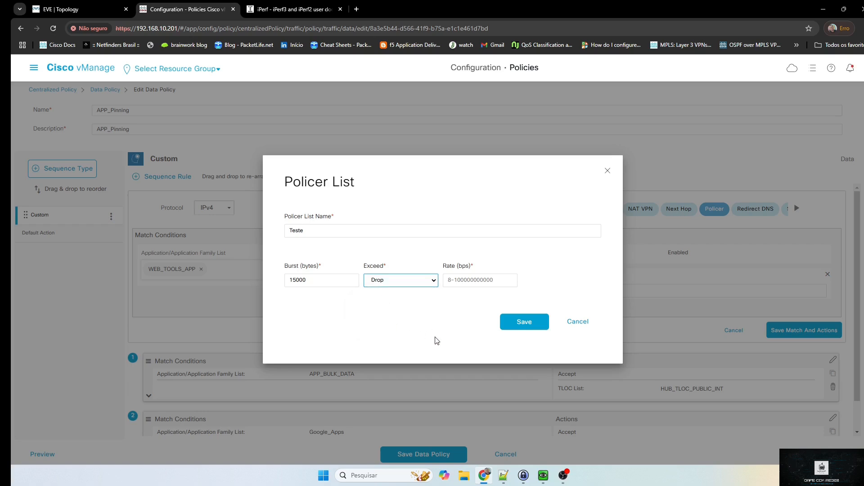
left_click(462, 283)
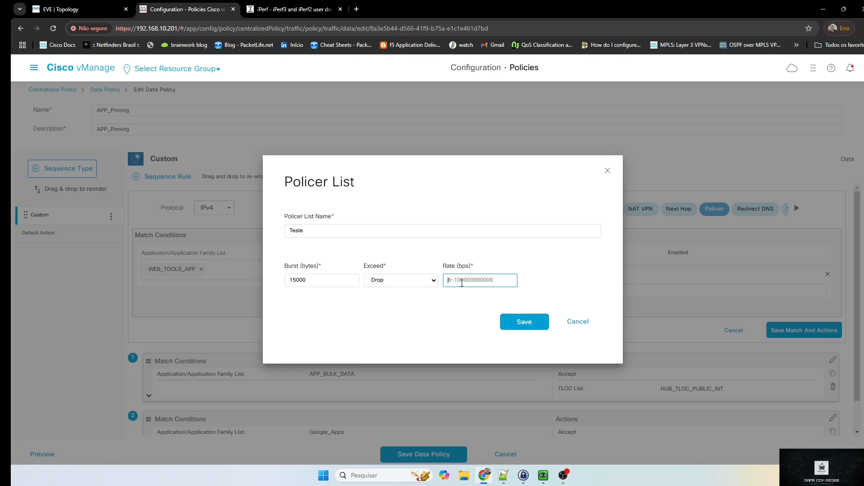
type("8")
left_click(525, 323)
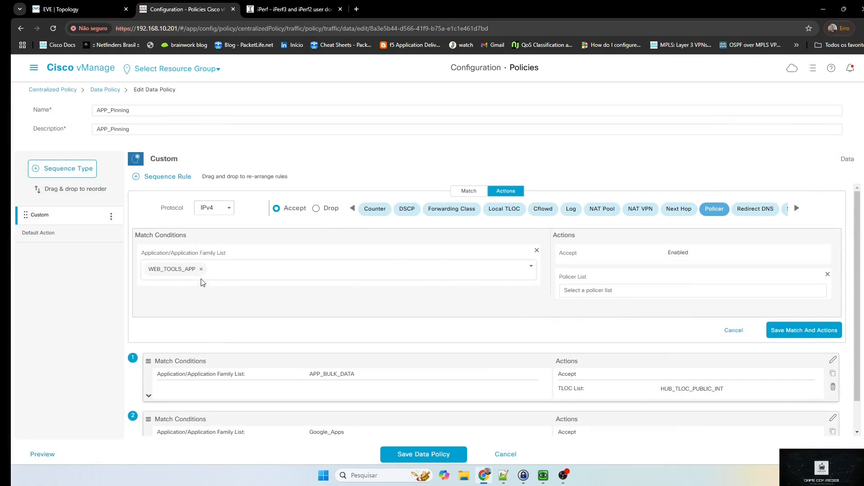
Apply the Teste policer list and save the WEB_TOOLS_APP rule
left_click(658, 292)
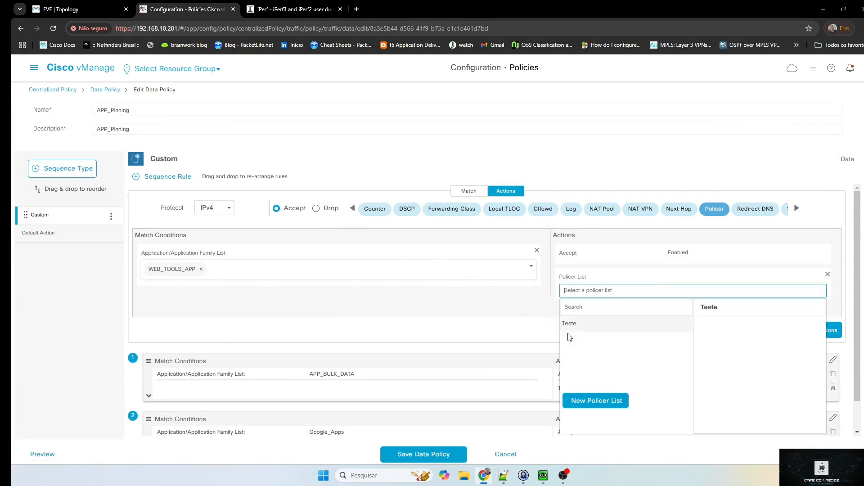
left_click(570, 324)
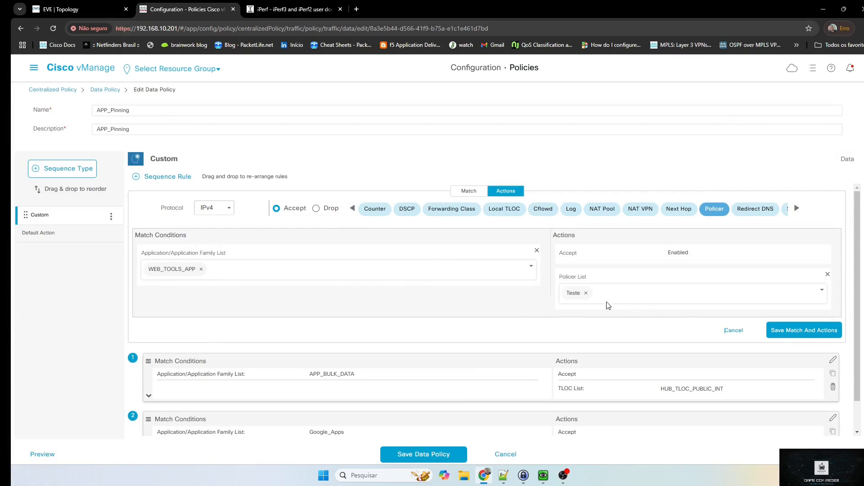
left_click(800, 331)
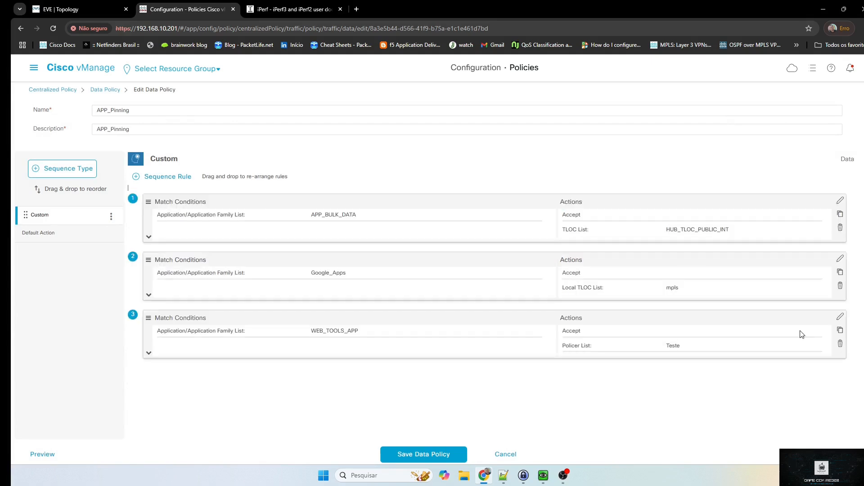
Start another sequence rule matching the APP_BULK_DATA application list
left_click(165, 177)
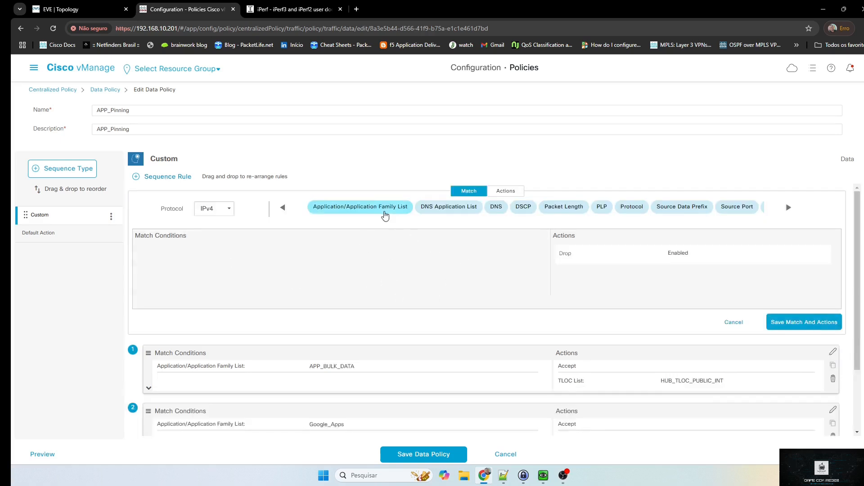
left_click(366, 207)
left_click(346, 269)
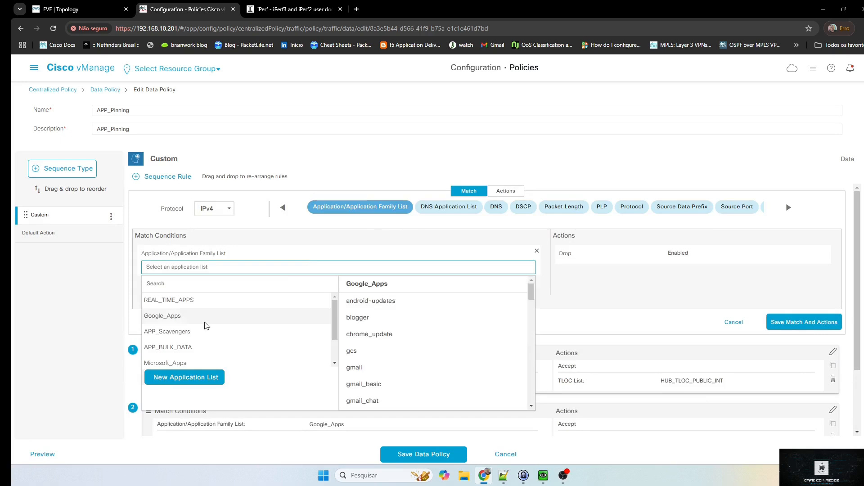
scroll(204, 335, "down", 4)
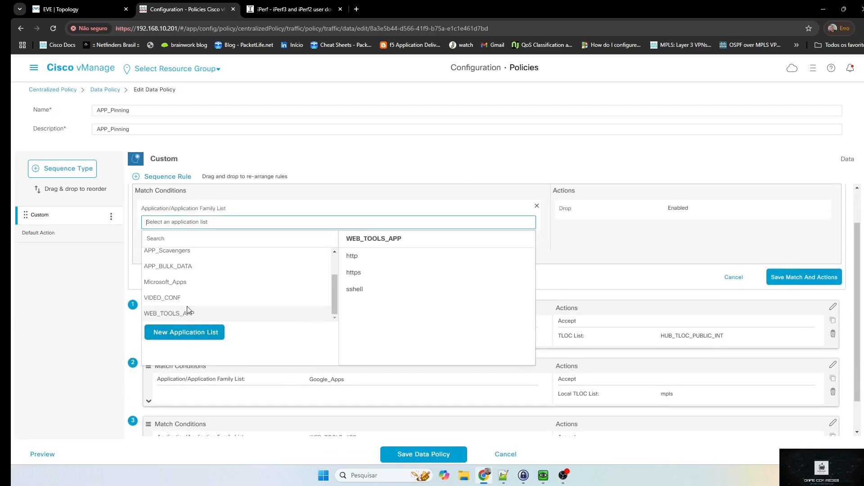
scroll(182, 288, "up", 1)
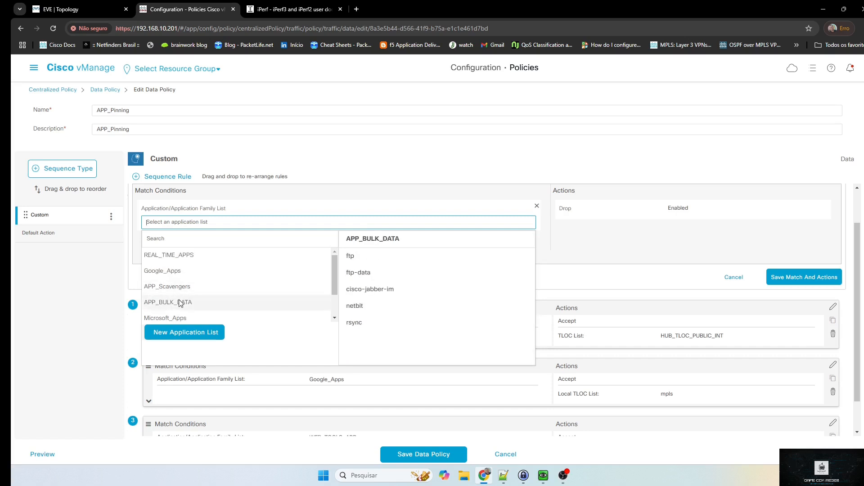
left_click(180, 302)
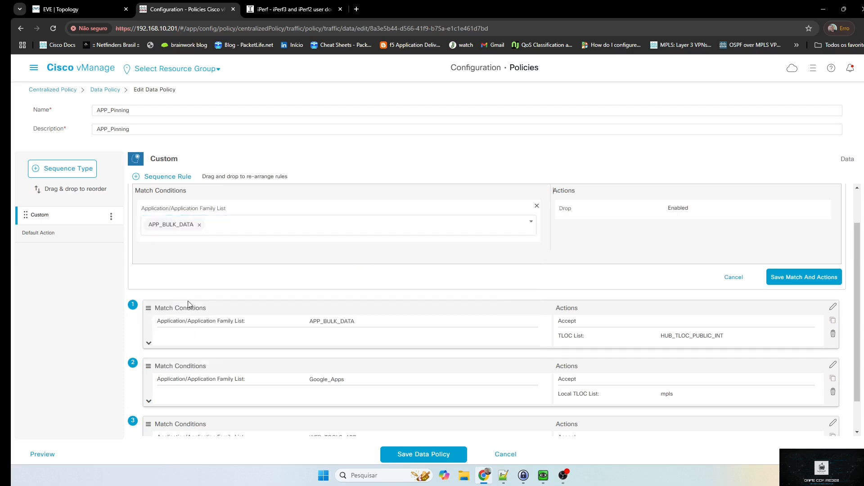
Set the APP_BULK_DATA rule to Accept with the Teste policer and save it
scroll(642, 235, "up", 1)
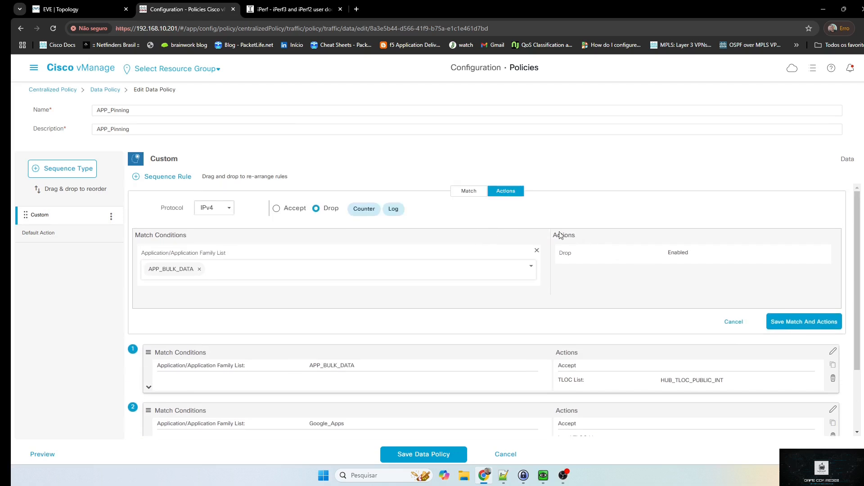
left_click(277, 208)
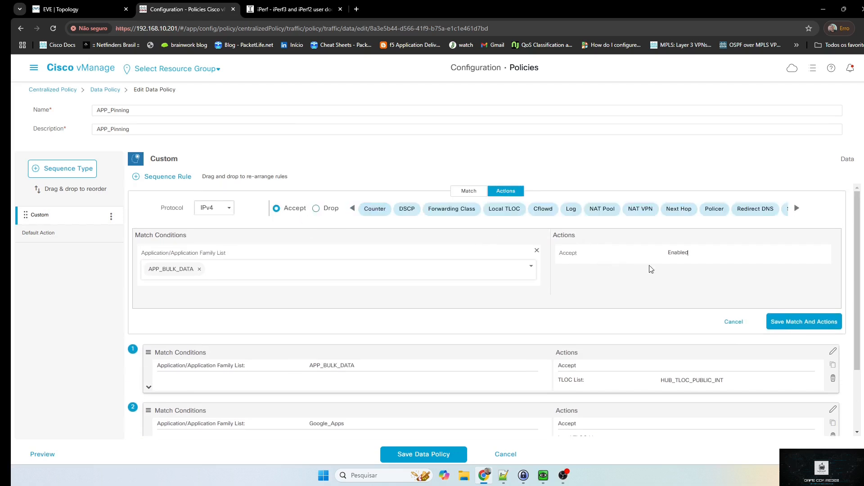
left_click(719, 210)
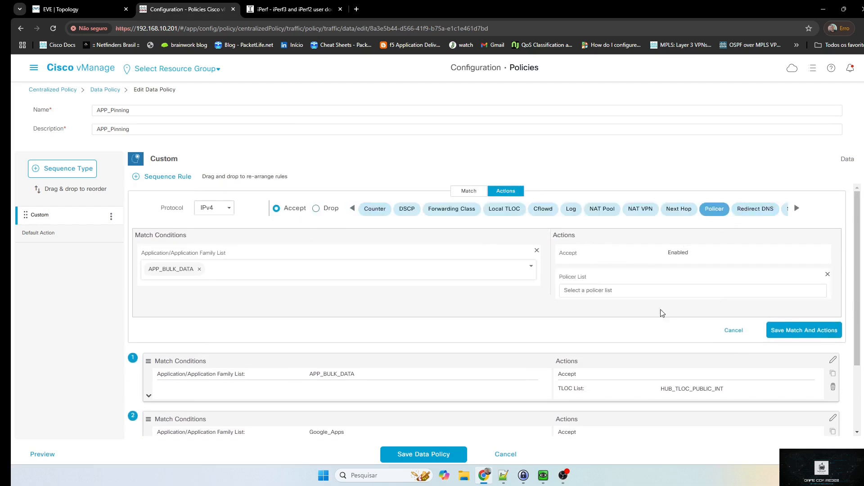
left_click(613, 291)
left_click(577, 326)
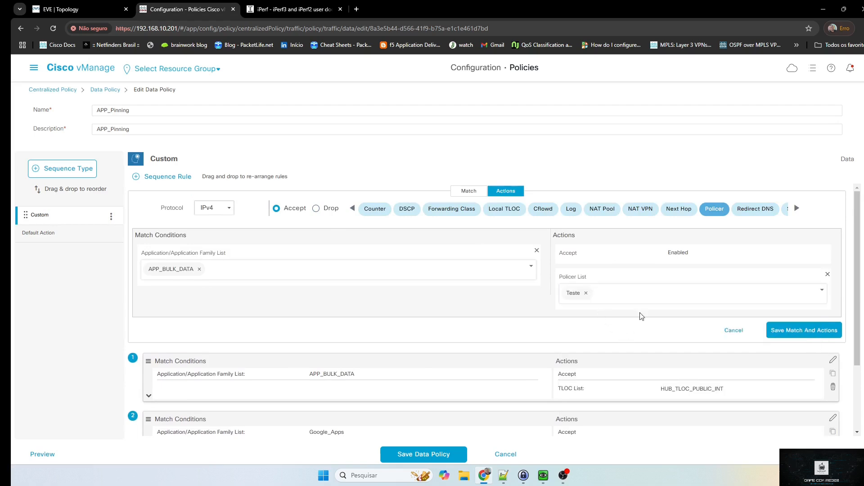
left_click(787, 334)
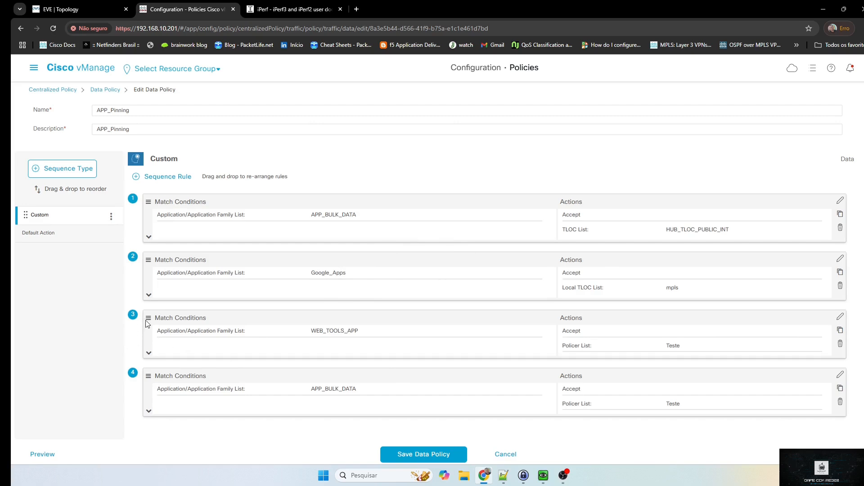
Move the WEB_TOOLS_APP rule to first and APP_BULK_DATA policer rule to second, then save the policy
left_click_drag(148, 323, 151, 203)
scroll(176, 373, "down", 1)
left_click_drag(152, 375, 151, 246)
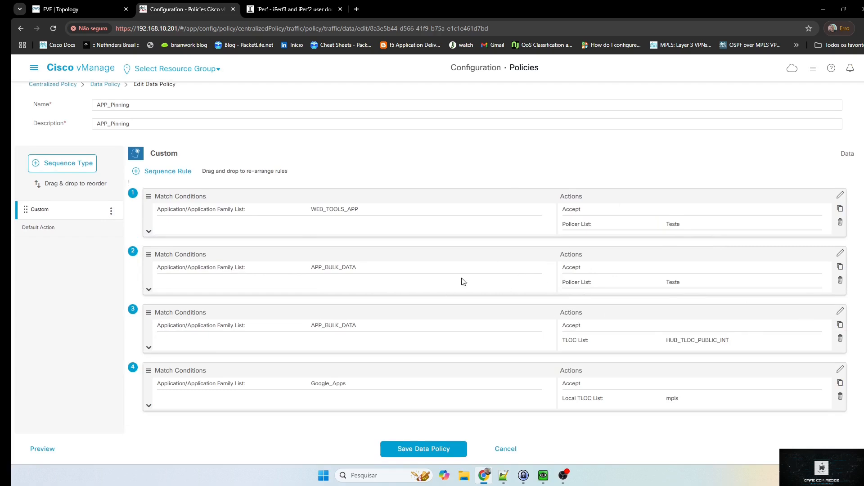
left_click(420, 450)
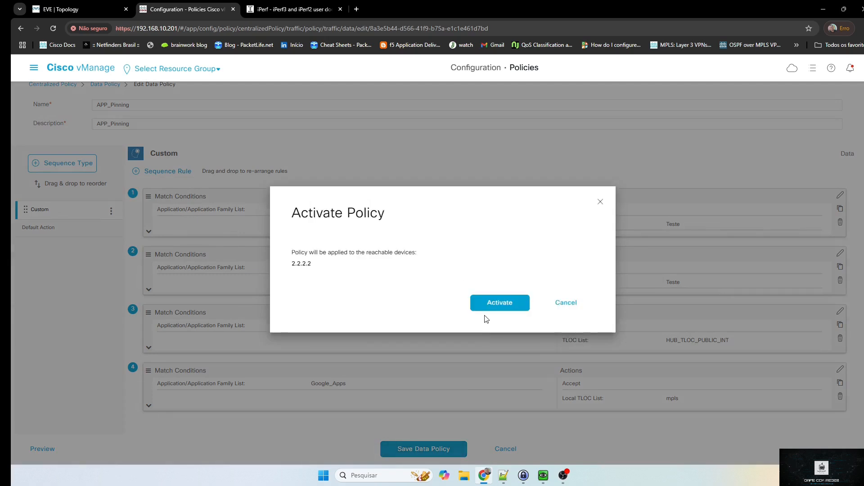
Activate the policy on vSmart 2.2.2.2, push the configuration and check its progress log
left_click(491, 312)
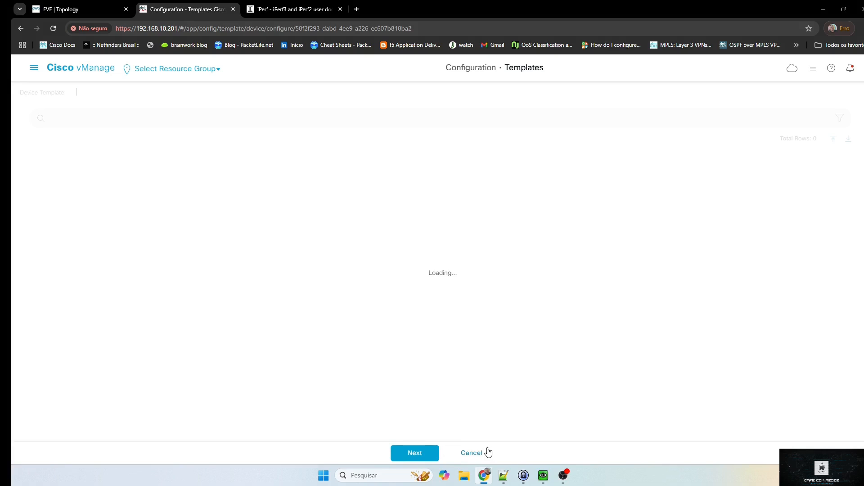
left_click(416, 451)
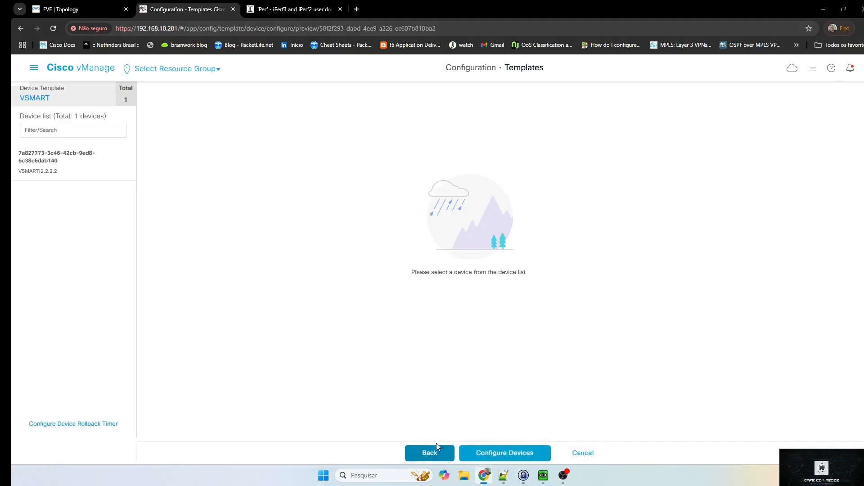
left_click(498, 457)
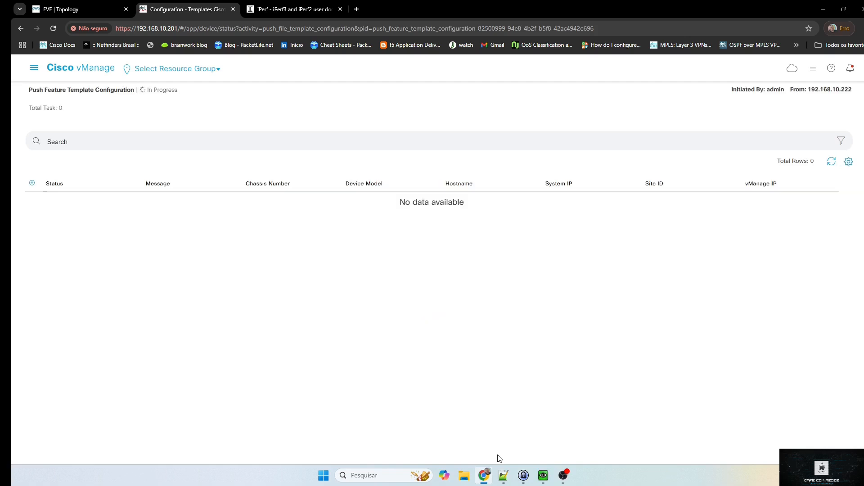
left_click(832, 164)
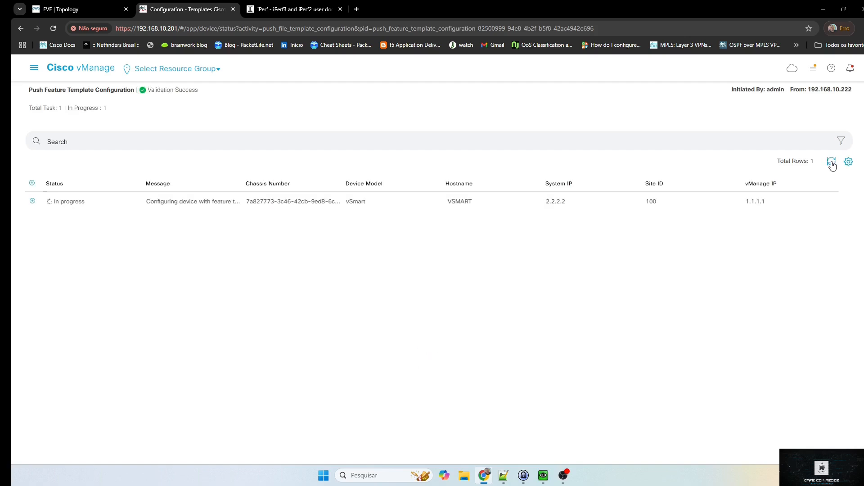
left_click(32, 201)
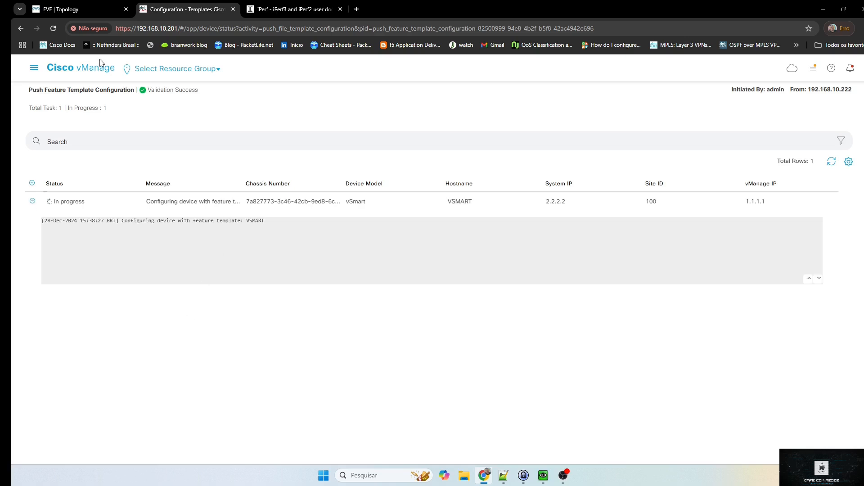
left_click(72, 9)
Open a console session to CSR13, position the window, and log in
left_click(539, 217)
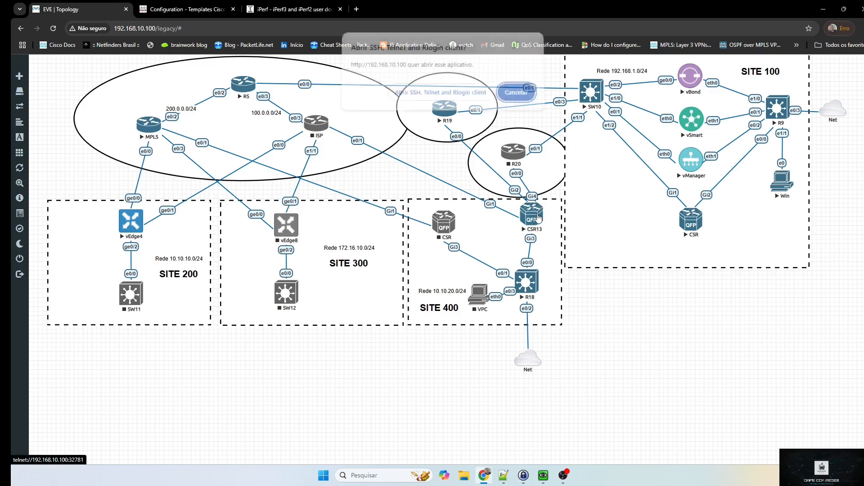
left_click(436, 96)
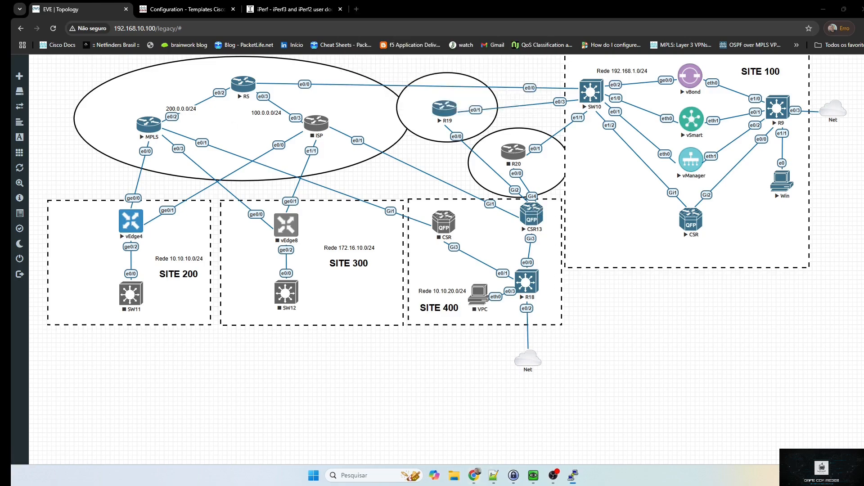
left_click_drag(524, 201, 692, 257)
key("Return")
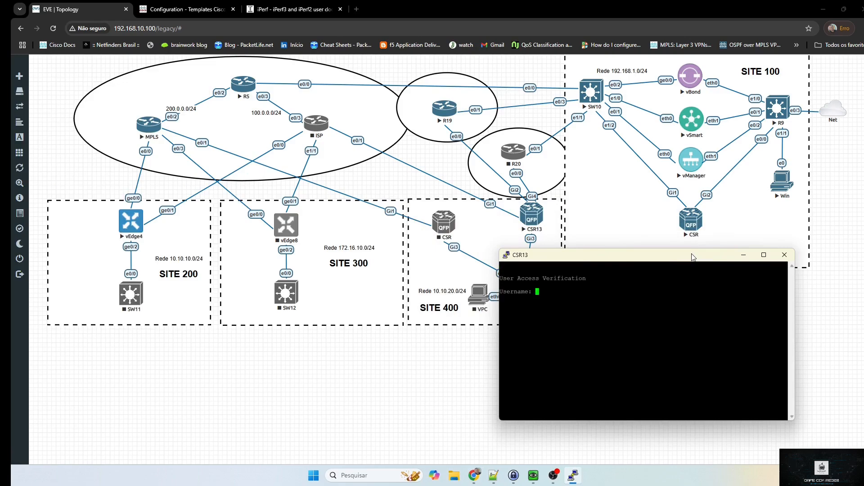
type("admin")
key("Return")
key("Return")
type("en")
key("Return")
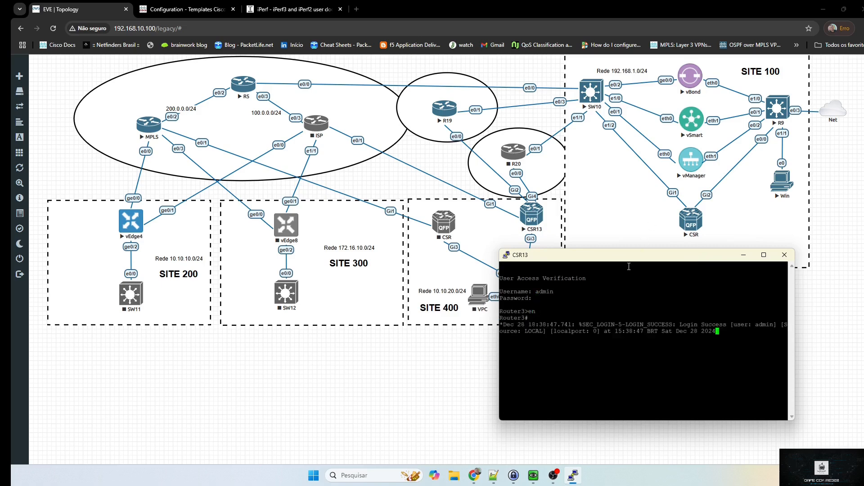
left_click_drag(636, 260, 705, 255)
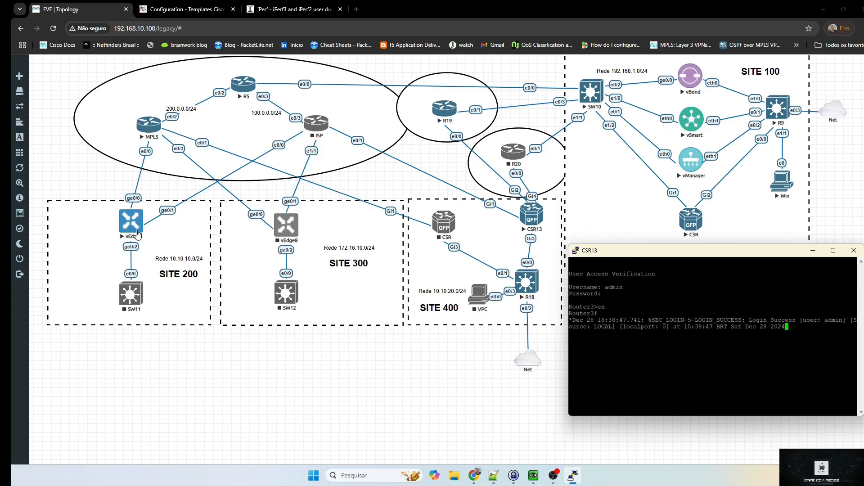
Open a console session to vEdge4 and move it aside
left_click(135, 230)
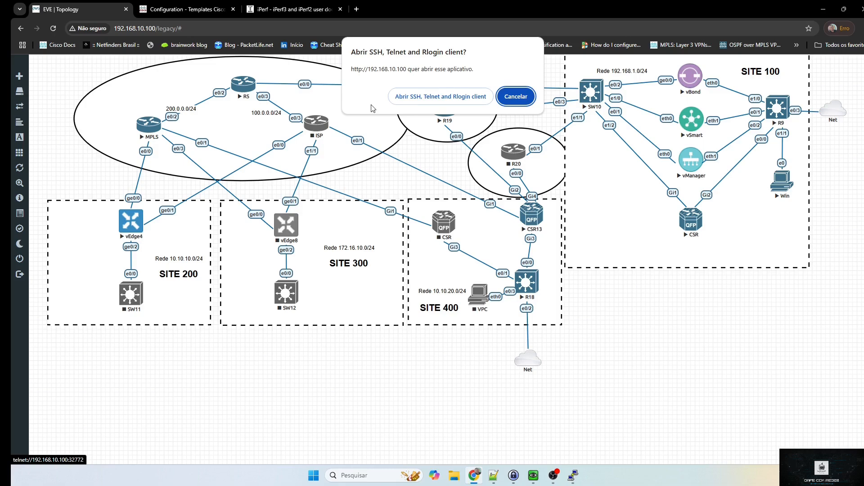
left_click(415, 98)
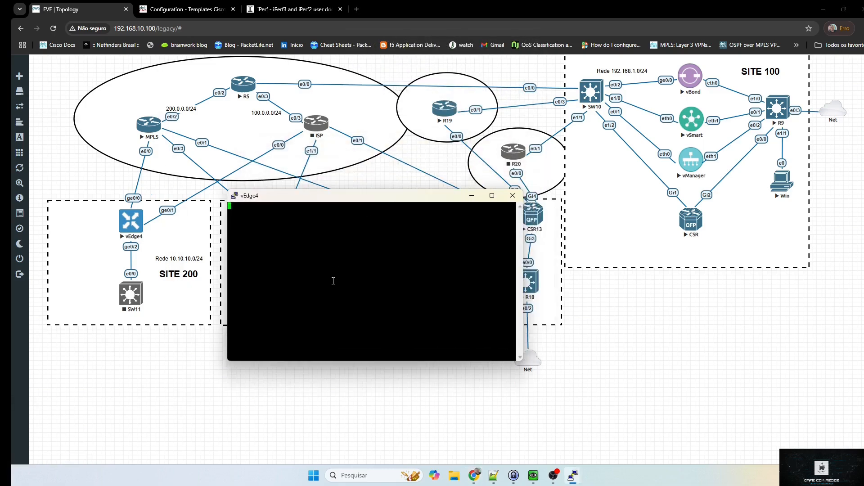
key("Return")
key("Return")
key("Return")
key("Return")
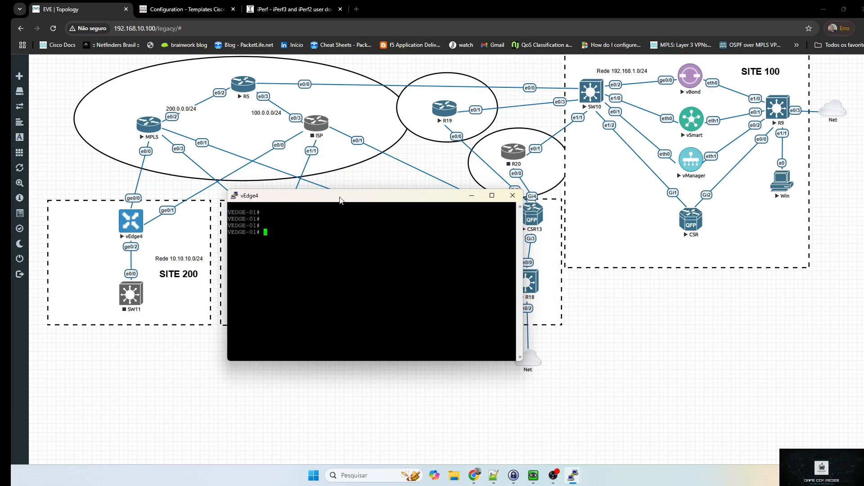
left_click_drag(340, 197, 0, 171)
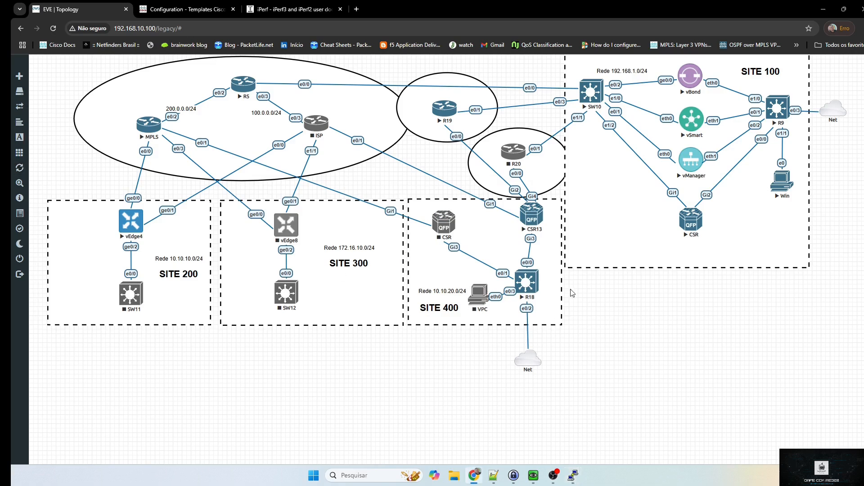
Open the R18 console, enter privileged mode with 'en', and return to vManage
left_click(536, 287)
left_click(440, 94)
left_click_drag(345, 162, 269, 245)
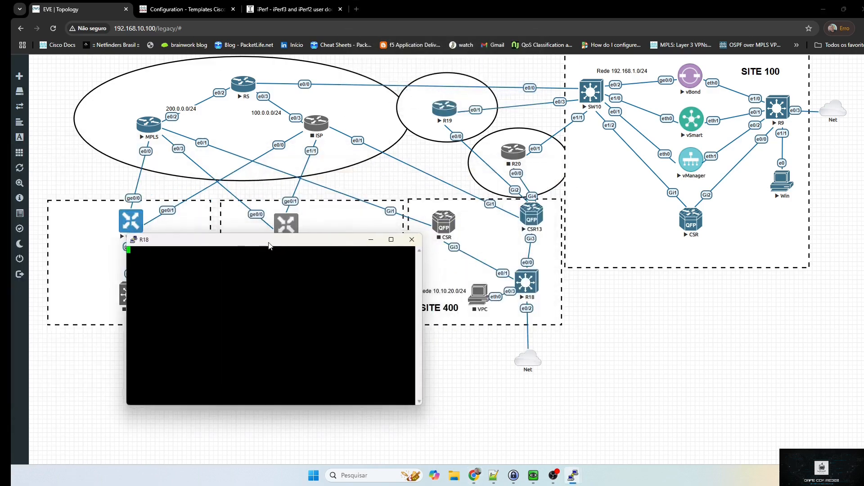
key("Return")
key("Return")
key("Return")
type("en")
key("Return")
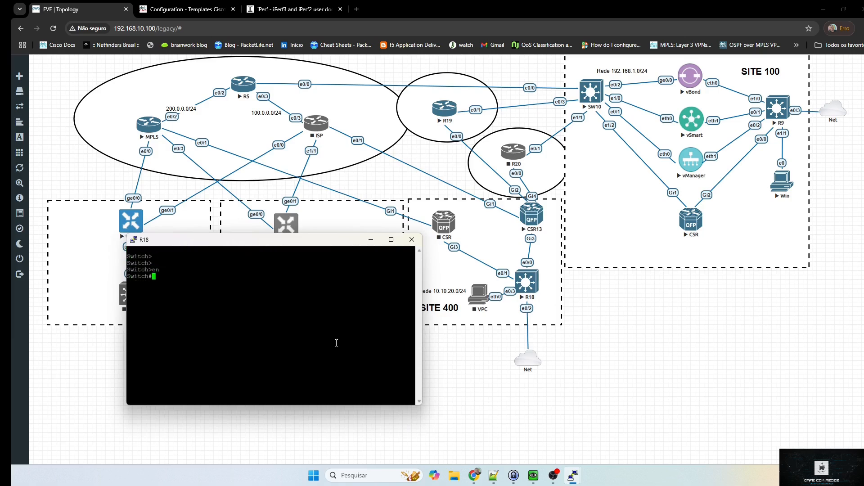
key("alt+Tab")
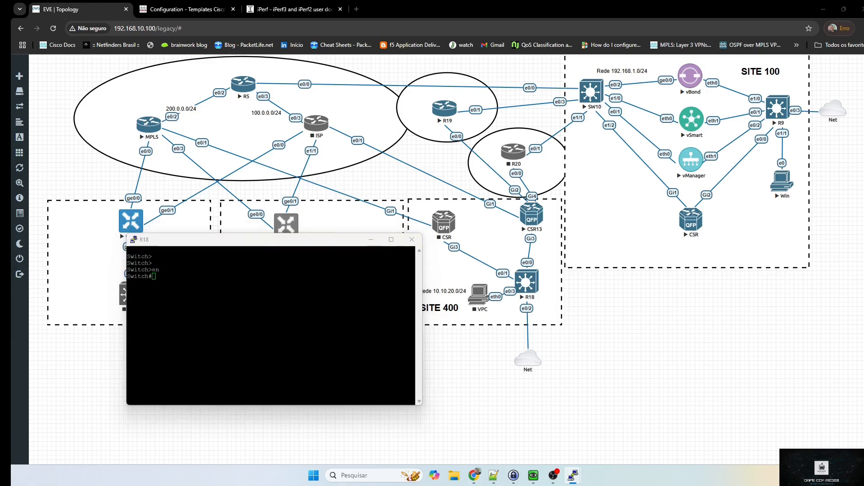
key("alt+Tab")
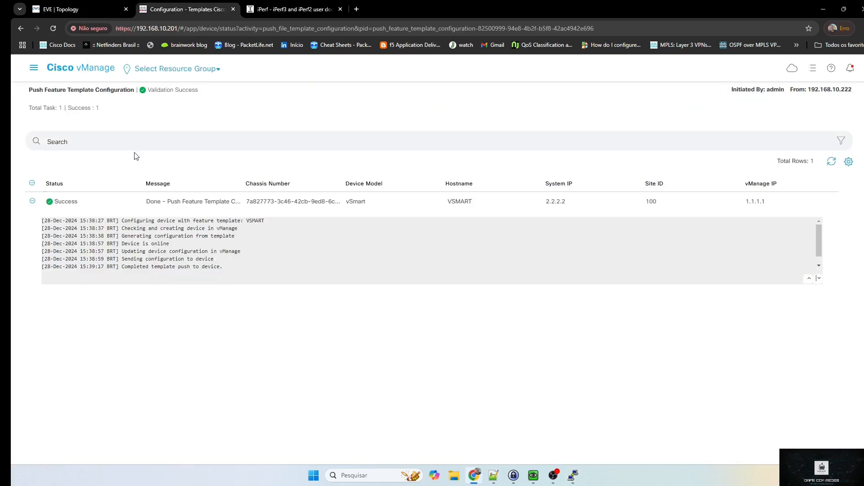
Open vManage's Monitor Overview, then bring the Win machine's QEMU console forward
left_click(94, 69)
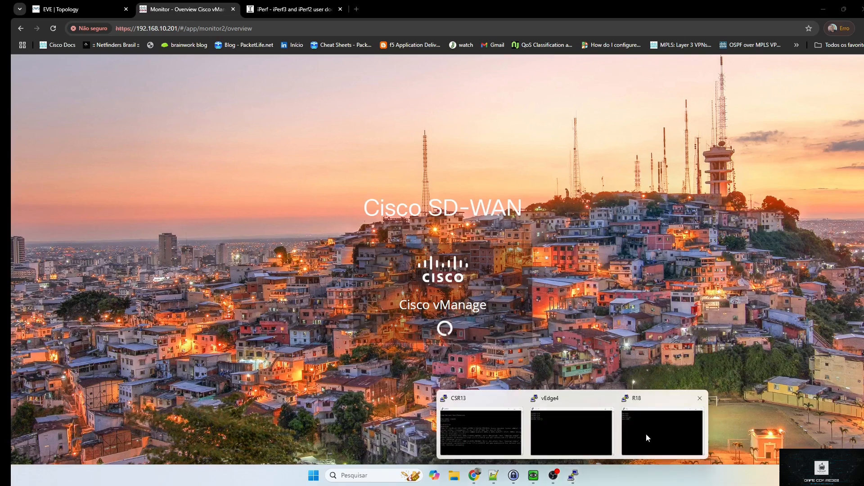
left_click(535, 476)
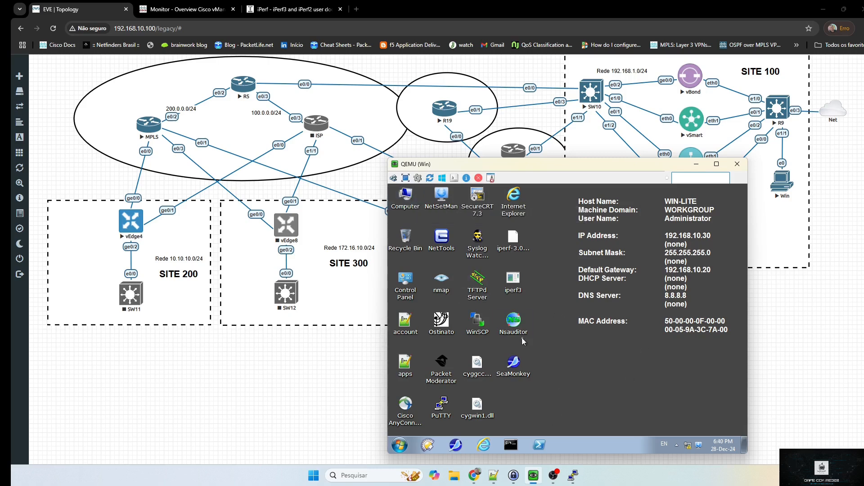
Launch and close NetSetMan, then start Nsauditor from the Win machine's Start menu
double_click(441, 194)
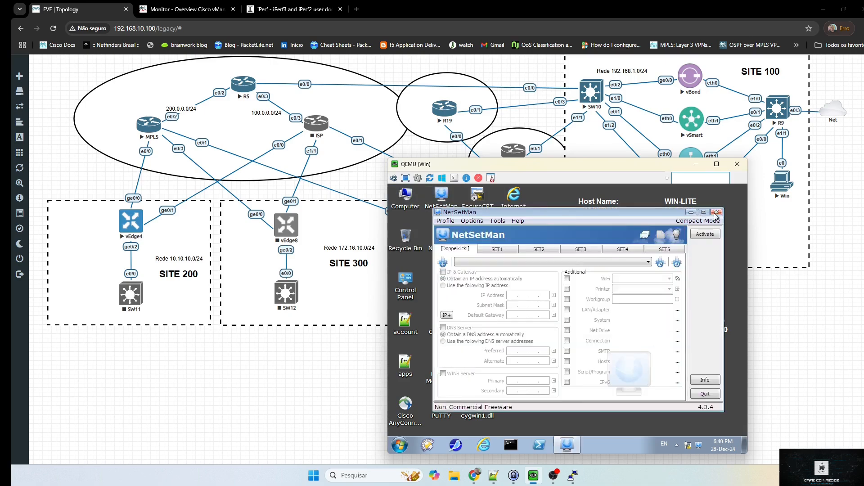
left_click(716, 214)
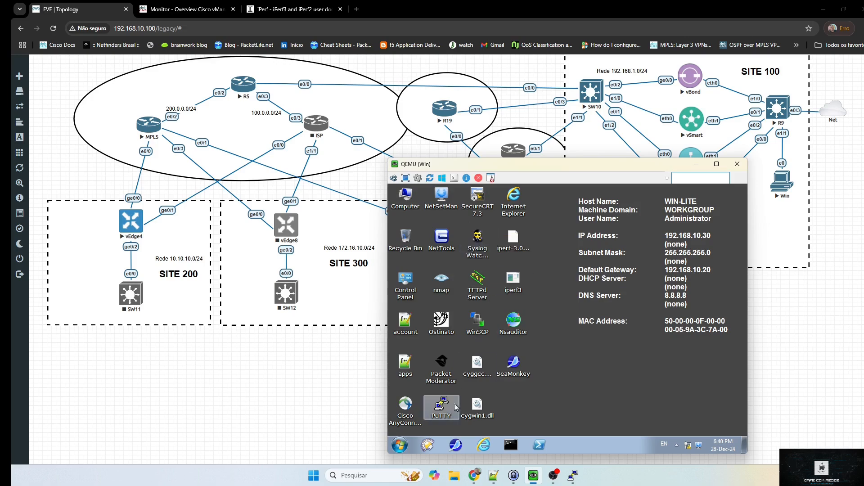
left_click(399, 445)
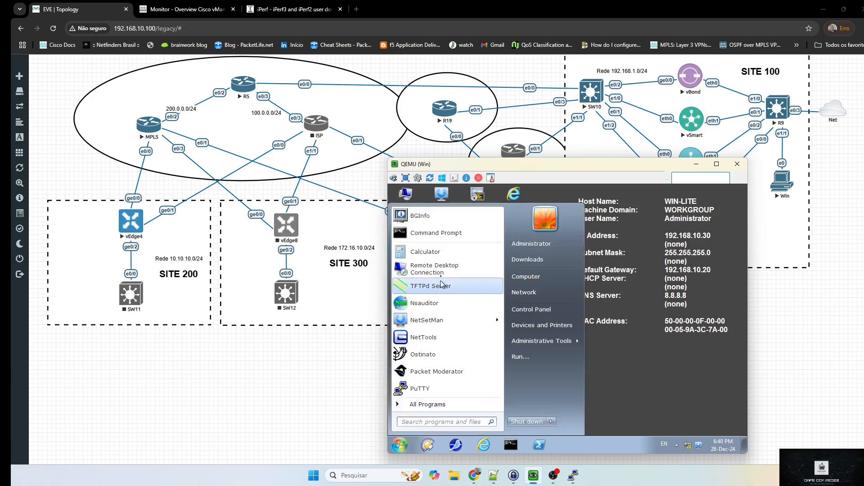
left_click(443, 304)
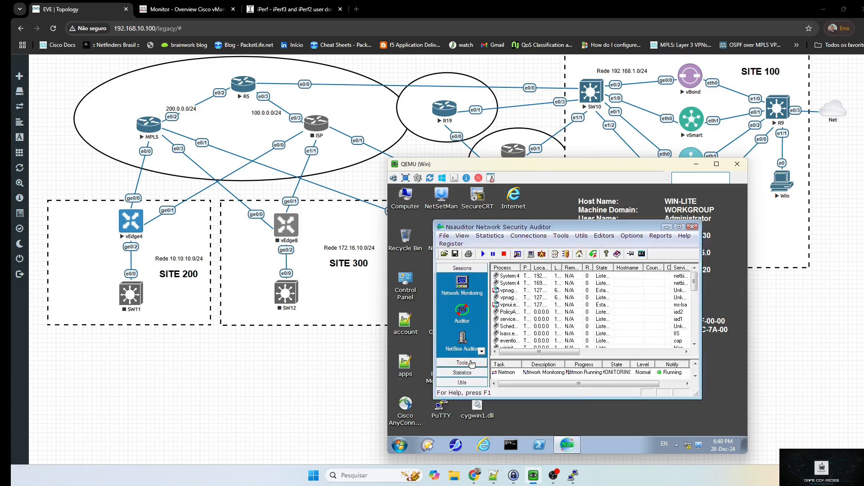
Expand Nsauditor's Tools group, scroll down the list, and launch Tcp Client Server
left_click(471, 363)
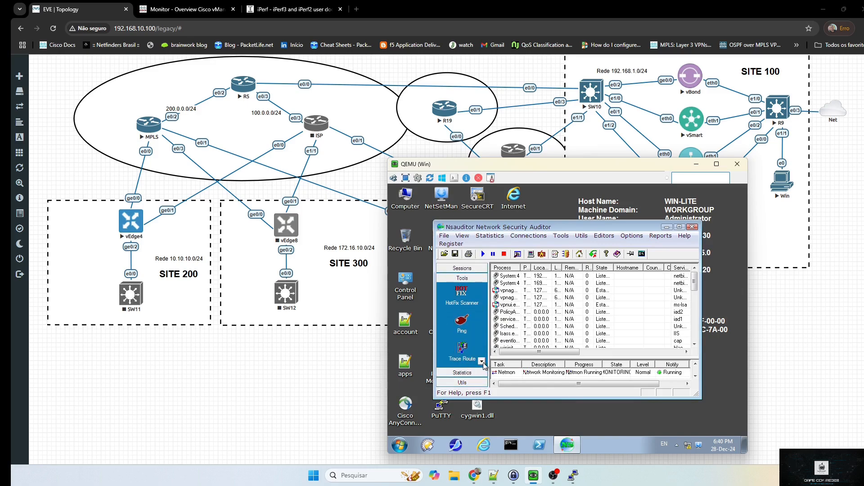
left_click(483, 363)
left_click(482, 363)
left_click(482, 363)
left_click(482, 362)
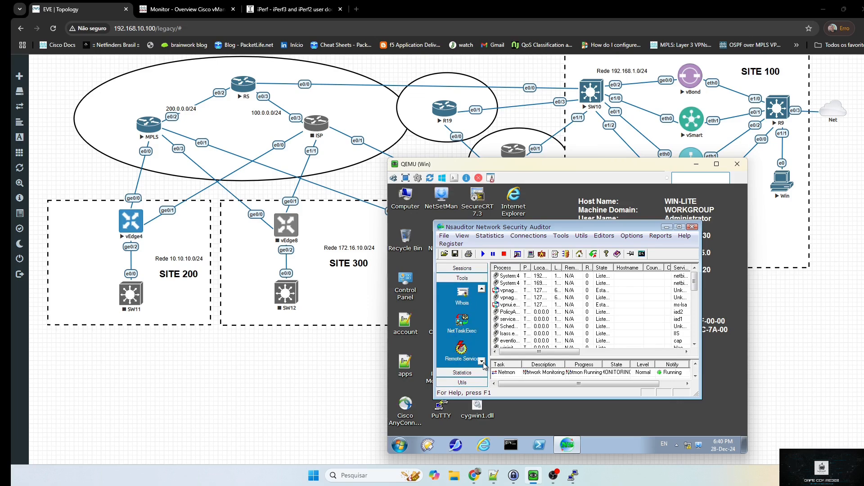
left_click(482, 362)
left_click(482, 361)
left_click(482, 361)
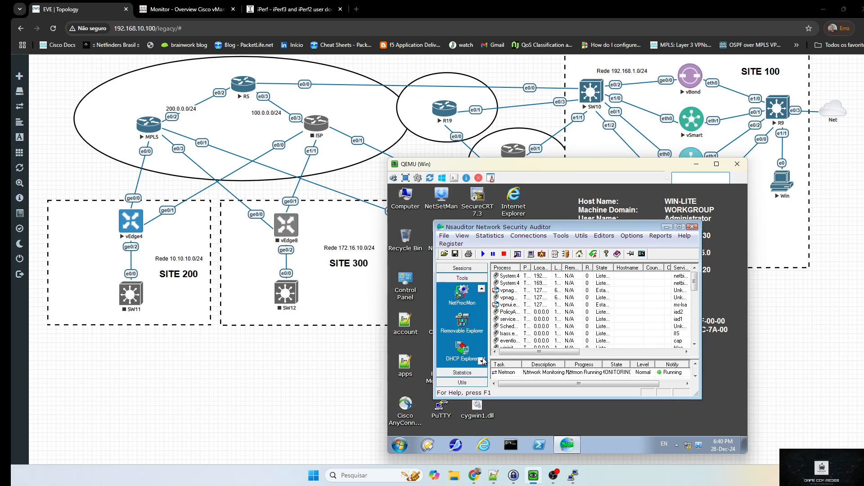
left_click(482, 362)
left_click(482, 362)
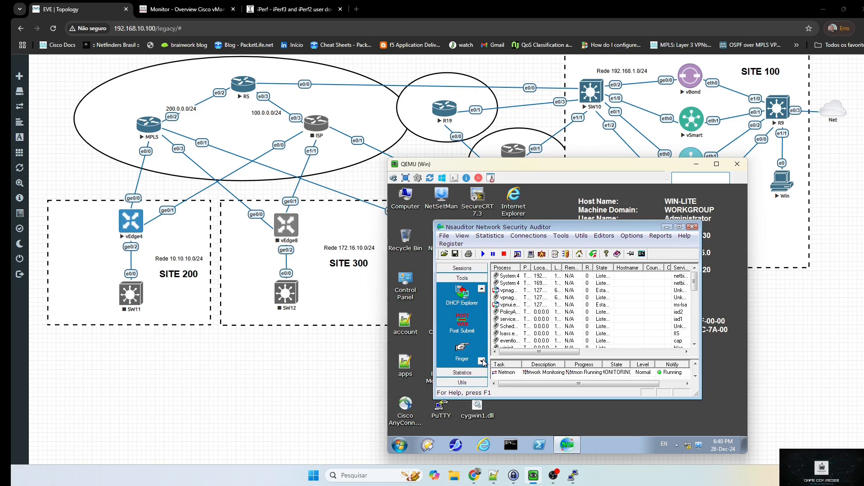
left_click(482, 362)
left_click(482, 362)
left_click(482, 361)
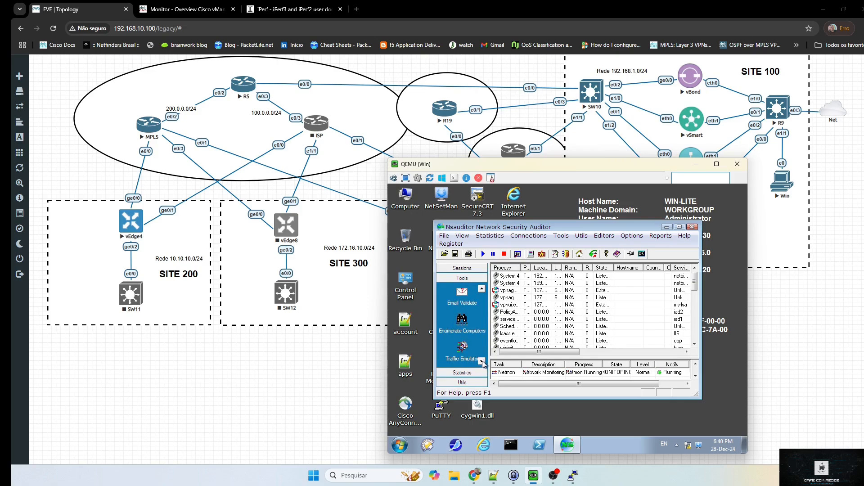
left_click(482, 361)
left_click(482, 362)
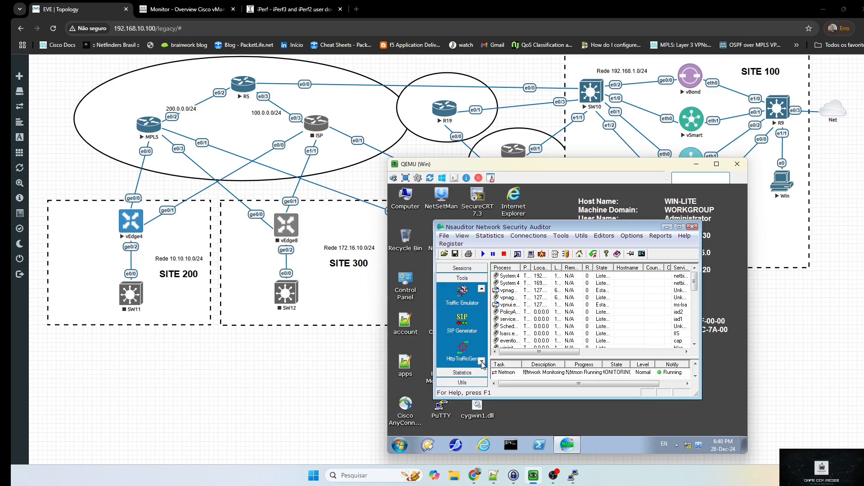
left_click(482, 362)
left_click(482, 361)
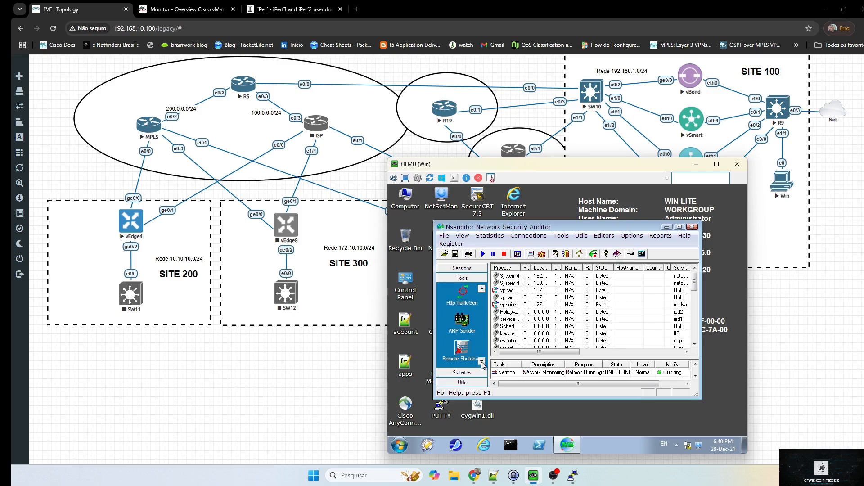
left_click(483, 361)
left_click(482, 362)
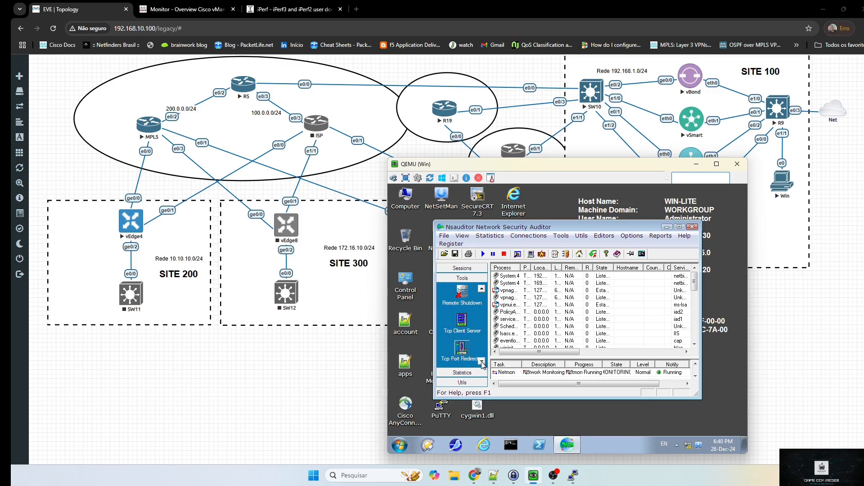
left_click(460, 324)
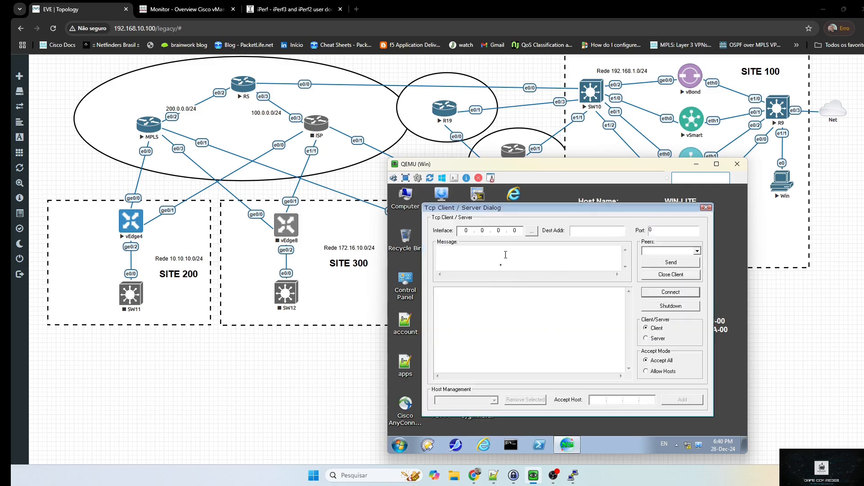
Set the TCP tool's interface to 192.168.10.30
left_click(532, 230)
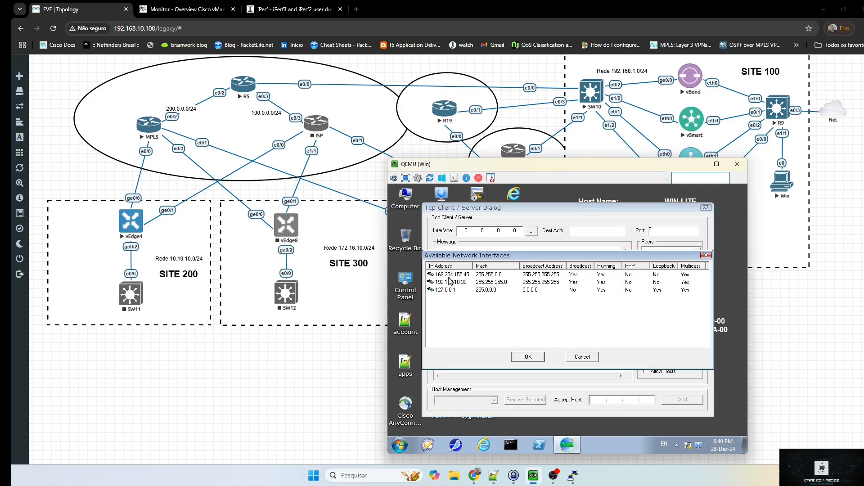
left_click(456, 283)
left_click(523, 358)
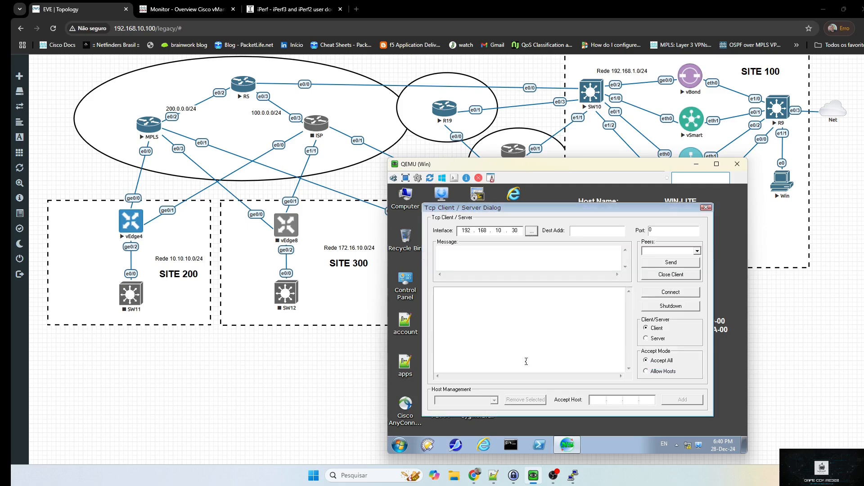
Switch the tool to Server mode on port 80, then bring the R18 console forward
left_click(647, 338)
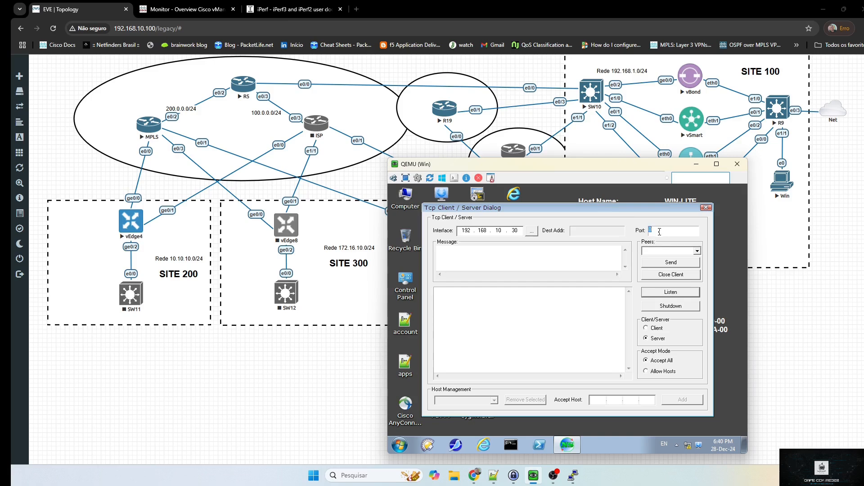
type("8")
left_click(576, 346)
mouse_move(573, 475)
left_click(568, 480)
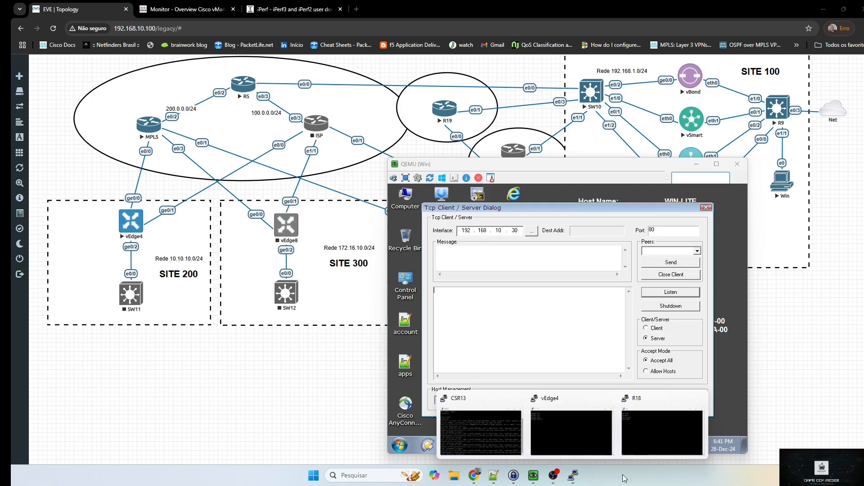
left_click(635, 453)
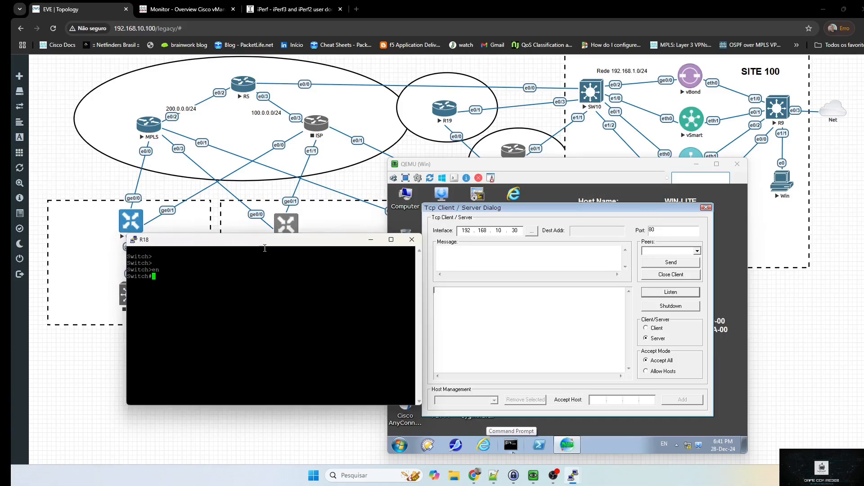
Bring the CSR13 console forward and make its window much taller
mouse_move(573, 475)
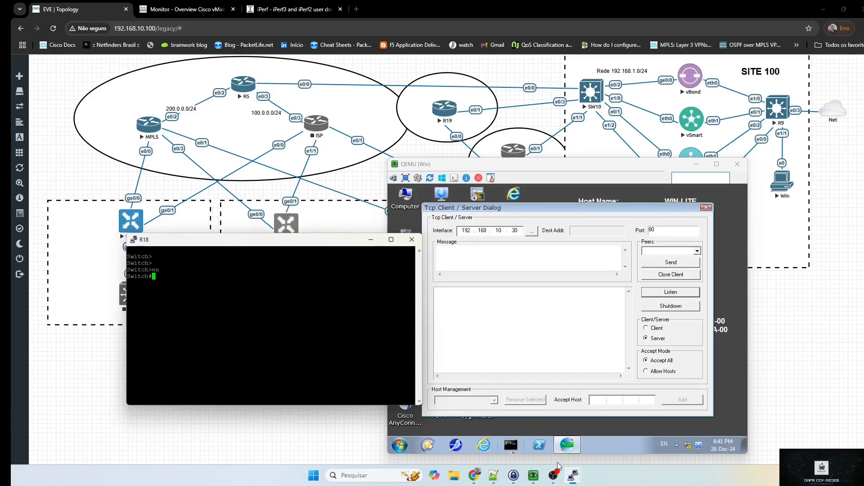
left_click(499, 443)
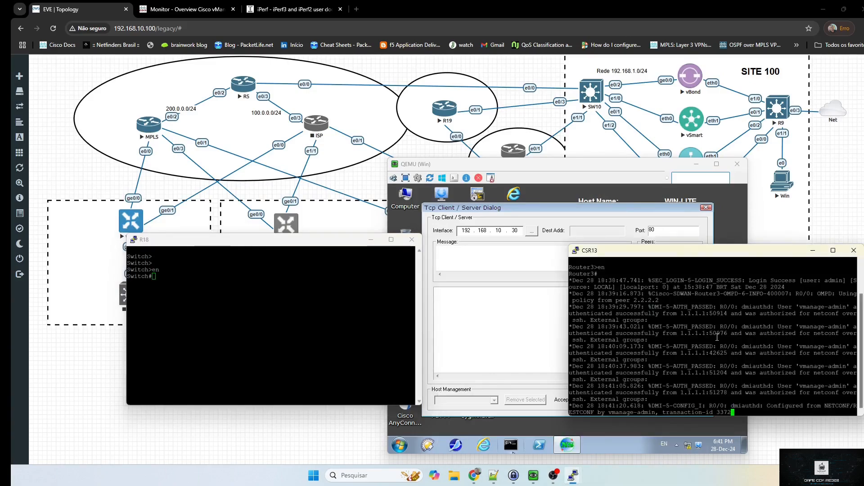
key("Return")
key("Return")
key("Return")
key("Return")
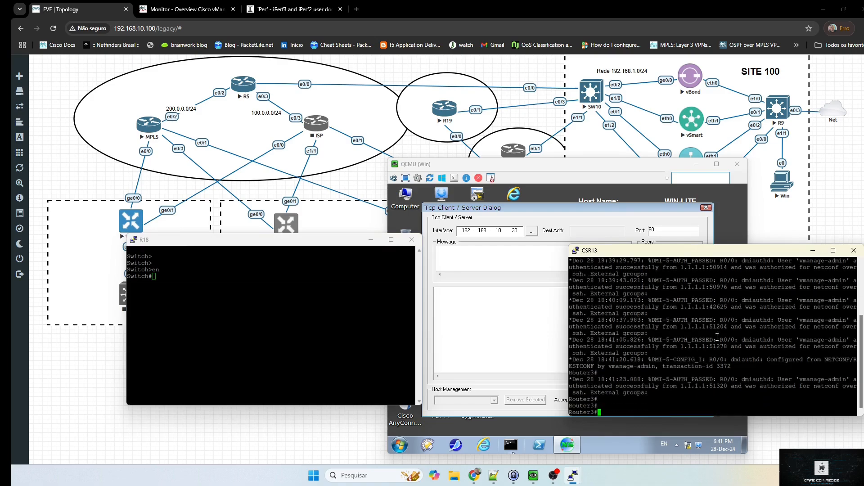
left_click_drag(708, 245, 708, 34)
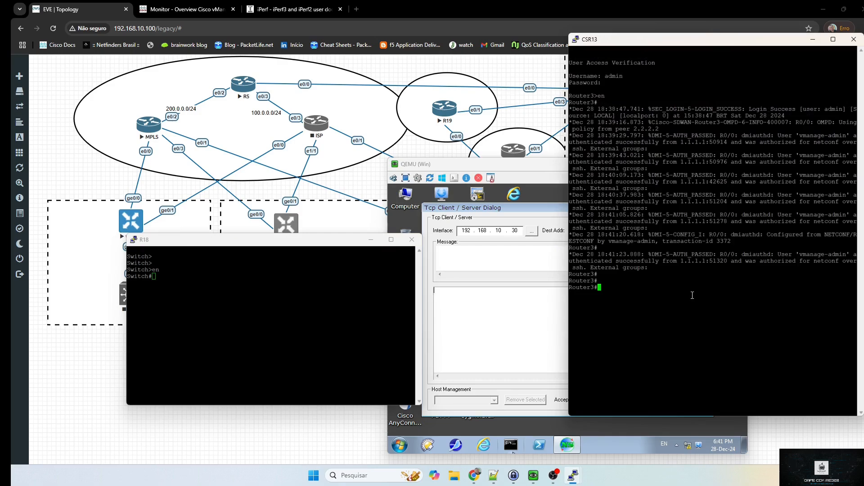
Run 'show sdwan app-fwd cflowd flows vpn 1 format table' on CSR13 using Tab completion
type("sh sdw")
key("Tab")
type("appf")
key("Tab")
key("BackSpace")
key("BackSpace")
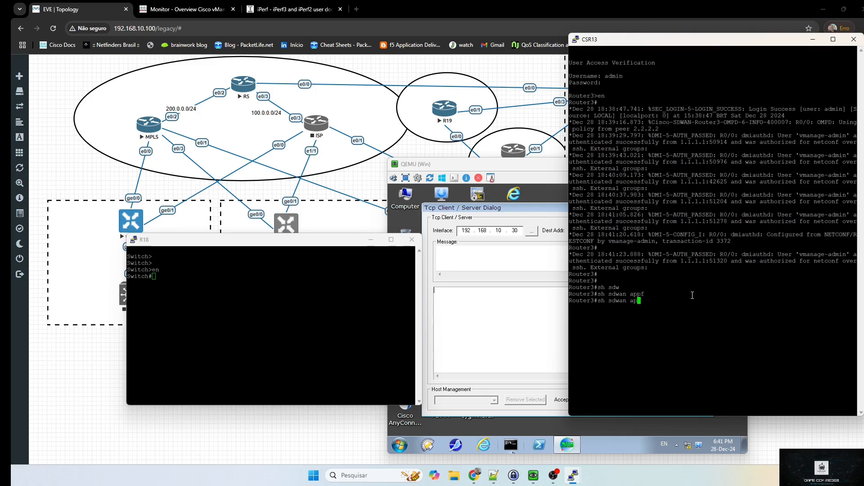
type("p-")
key("Tab")
type("f")
key("Tab")
type("cl")
key("Tab")
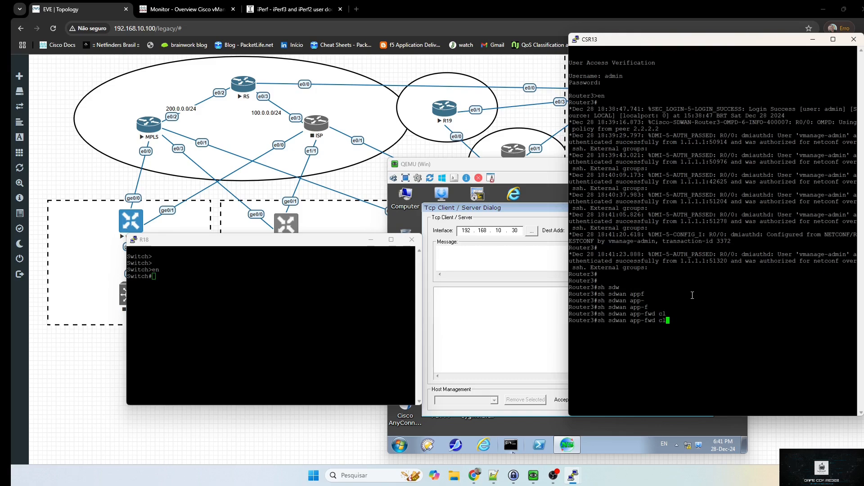
type("f")
key("Tab")
key("BackSpace")
key("BackSpace")
type("fl")
key("Tab")
type("fl")
key("Tab")
type("ow")
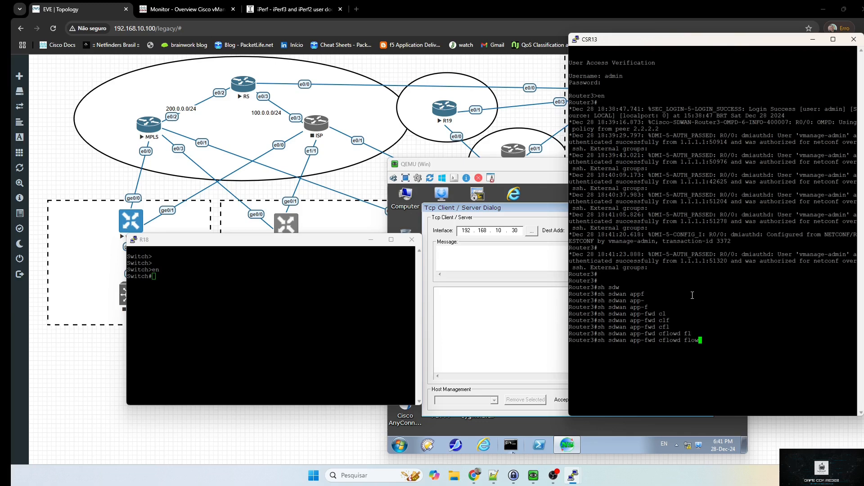
type("s vp")
key("Tab")
type("1 tab")
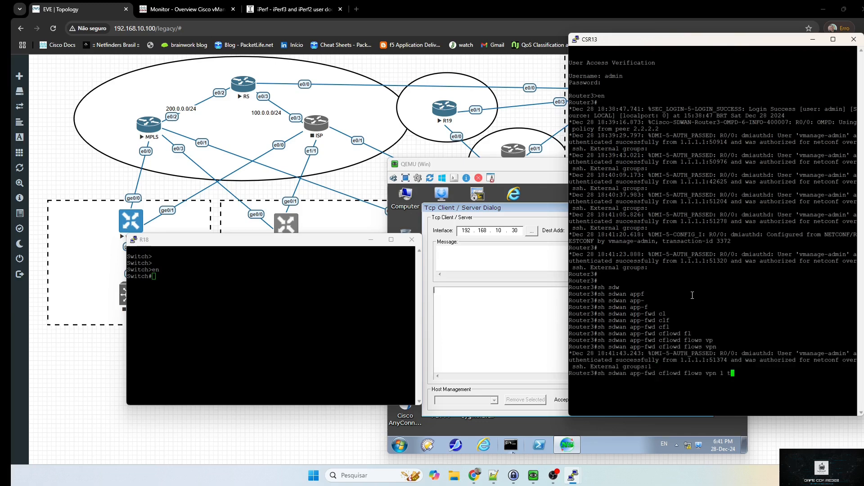
key("Tab")
key("BackSpace")
key("BackSpace")
key("BackSpace")
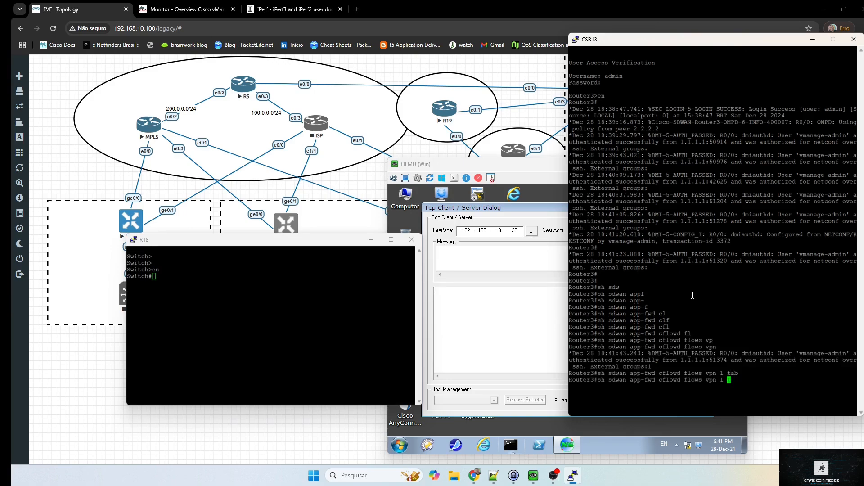
type("for")
key("Tab")
type("tabe")
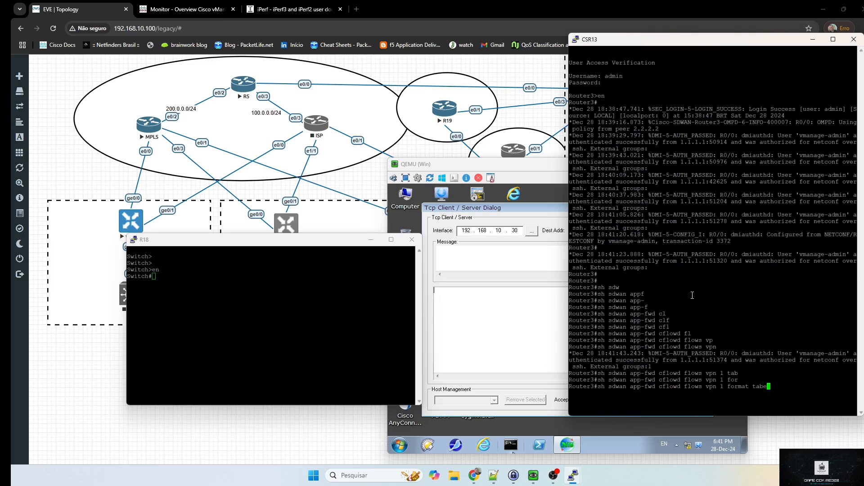
key("BackSpace")
key("Tab")
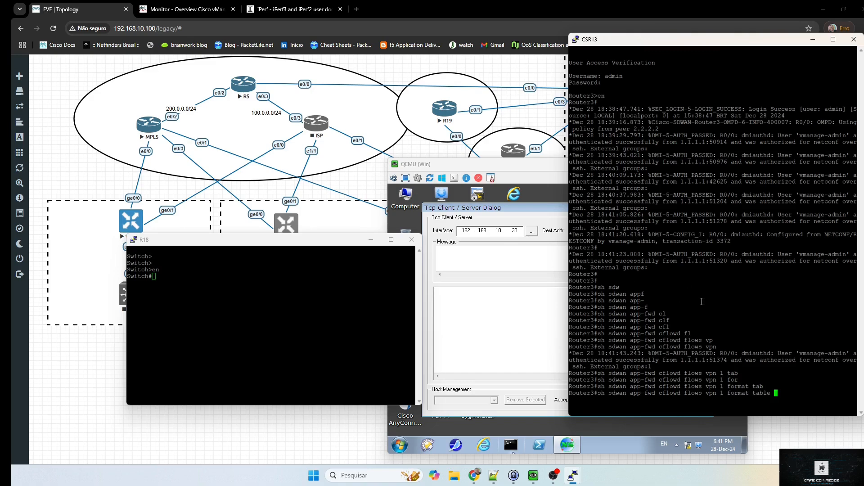
key("Return")
left_click_drag(293, 240, 248, 238)
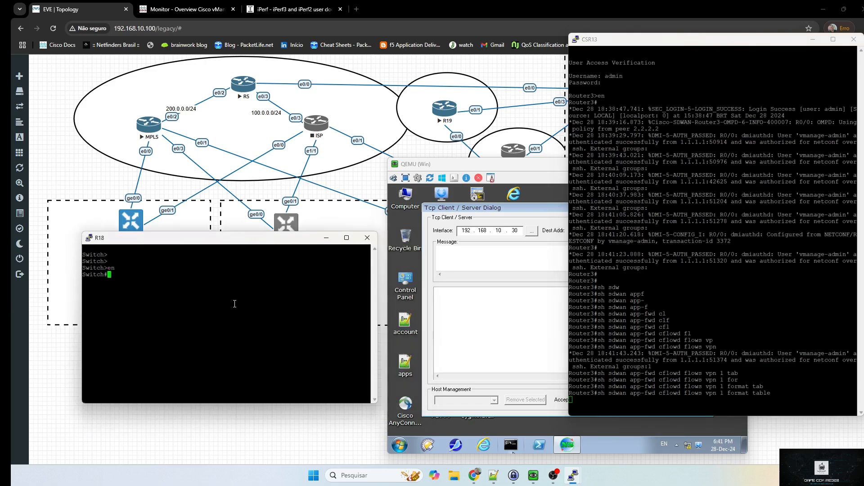
Ping 192.168.10.30 from R18 and confirm all five replies succeed
type("tel")
key("BackSpace")
key("BackSpace")
key("BackSpace")
type("ping ")
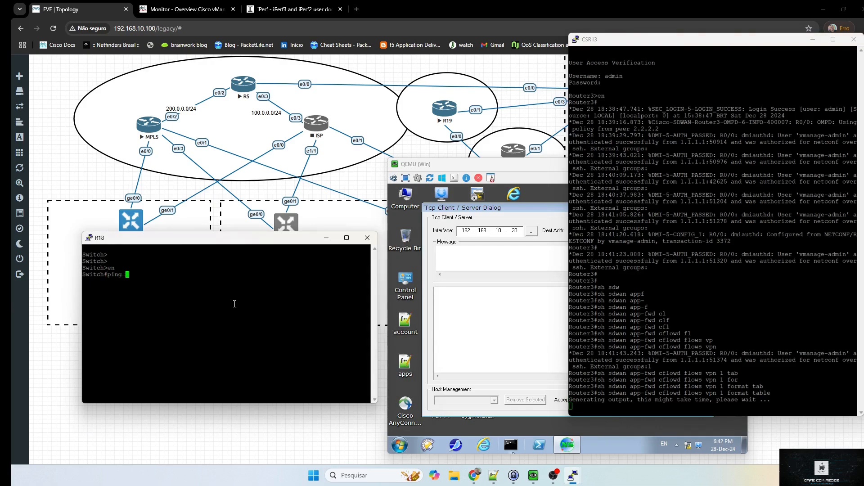
type("192.168.10.30")
key("Return")
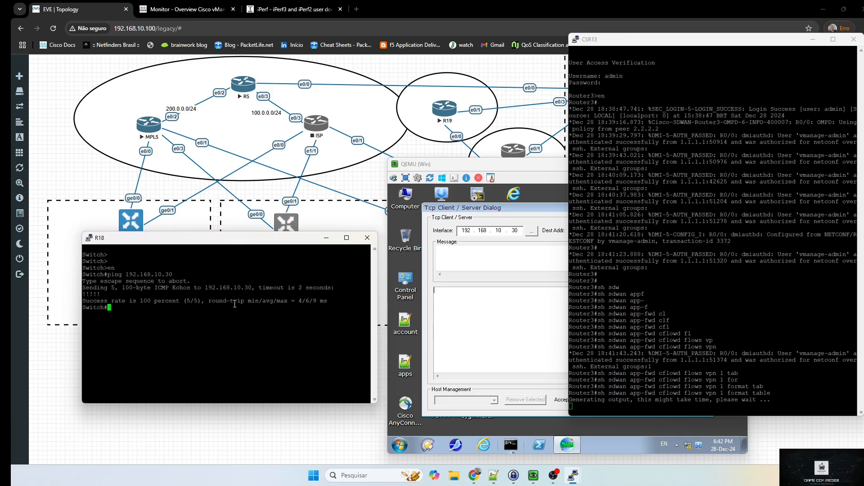
key("Return")
key("Return")
Page through CSR13's cflowd output and highlight the 10.10.20.100 to 192.168.10.30 ping flows
left_click(742, 287)
key("space")
type("te")
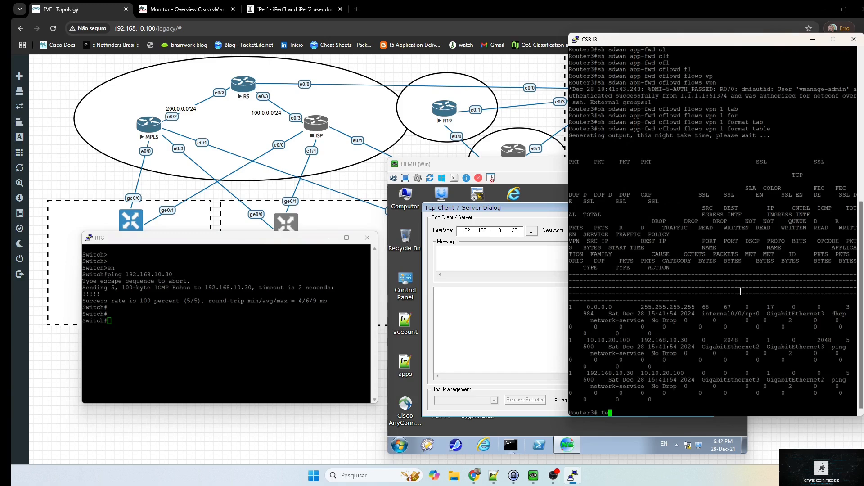
type("rl")
key("Return")
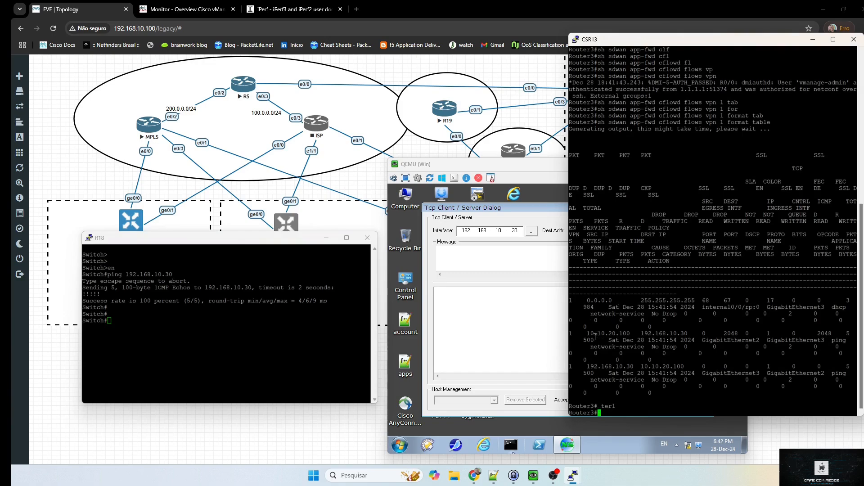
left_click_drag(588, 334, 645, 347)
left_click(606, 347)
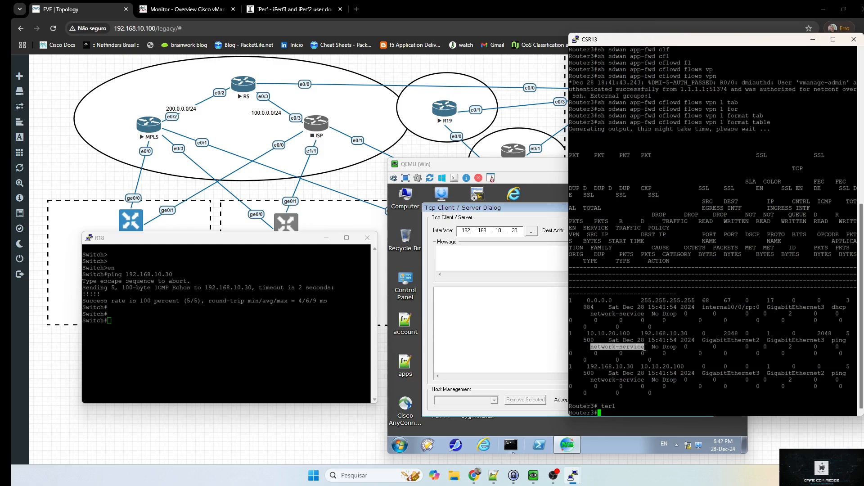
triple_click(655, 347)
left_click(673, 350)
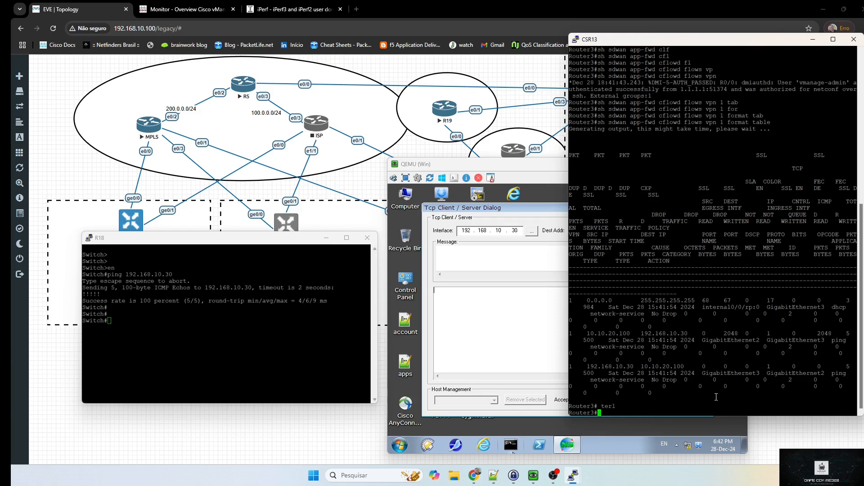
Disable paging on CSR13 with 'terminal length 0'
type("term")
key("Tab")
type("len")
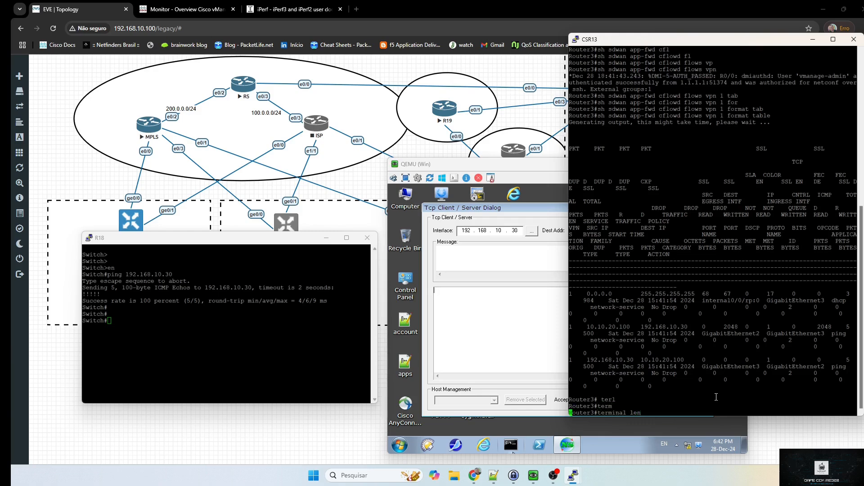
key("Tab")
type("0")
key("Return")
Enter 'telnet 192.168.10.30 80' on R18 and rearrange the console and TCP dialog windows
left_click(258, 353)
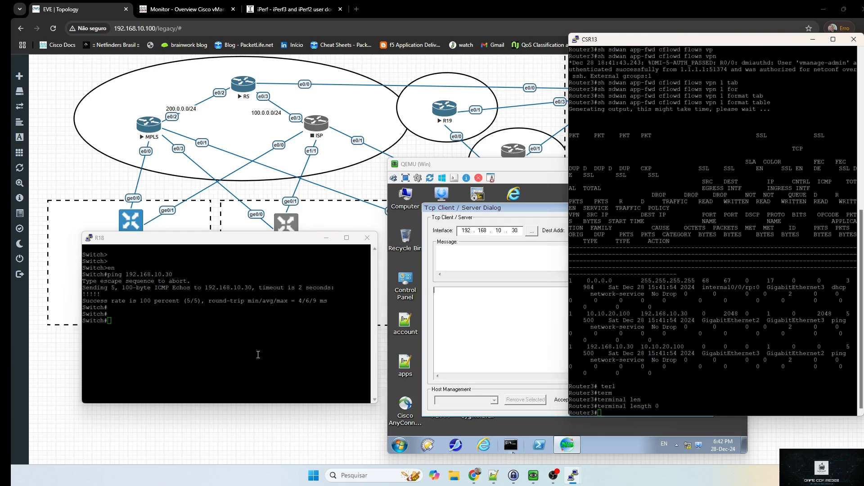
type("tel")
key("Tab")
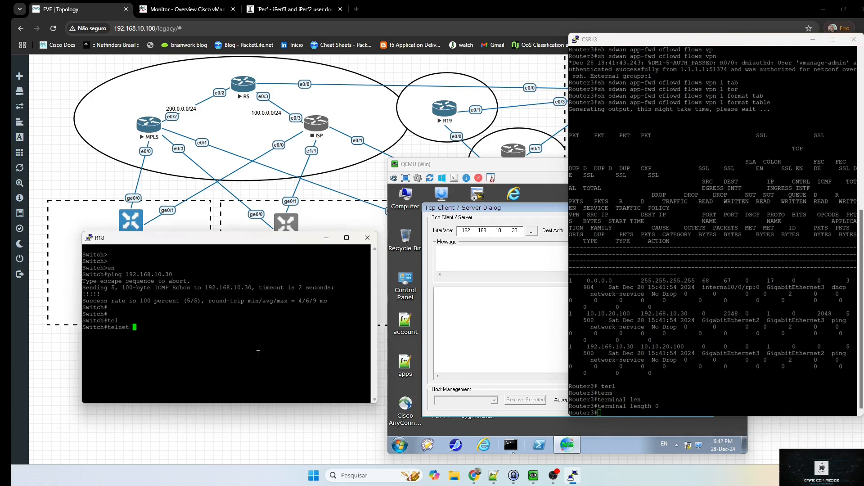
type("192.168.10.30 80")
left_click_drag(527, 165, 395, 71)
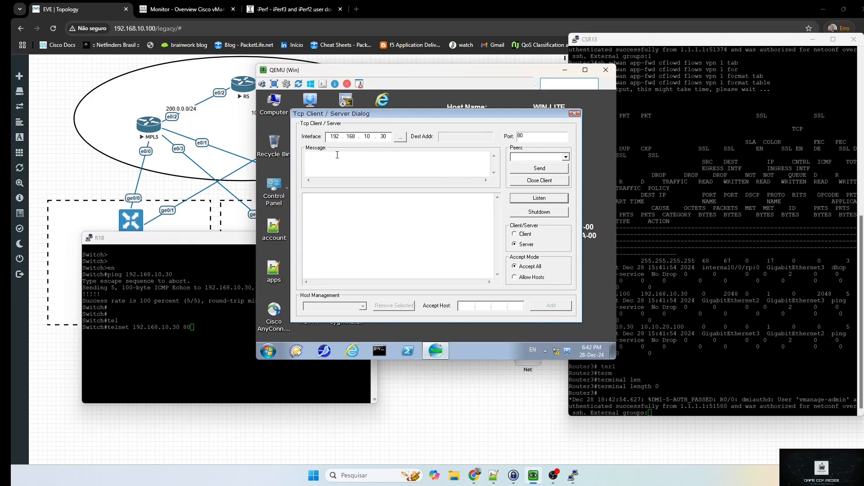
left_click_drag(193, 238, 152, 284)
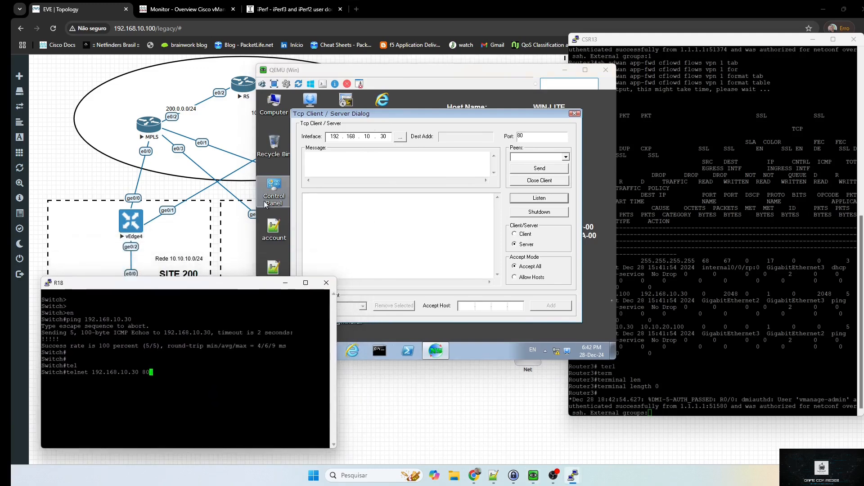
Rerun terminal length 0 and the cflowd flows table command on CSR13
left_click(751, 332)
key("Return")
key("Up")
key("Return")
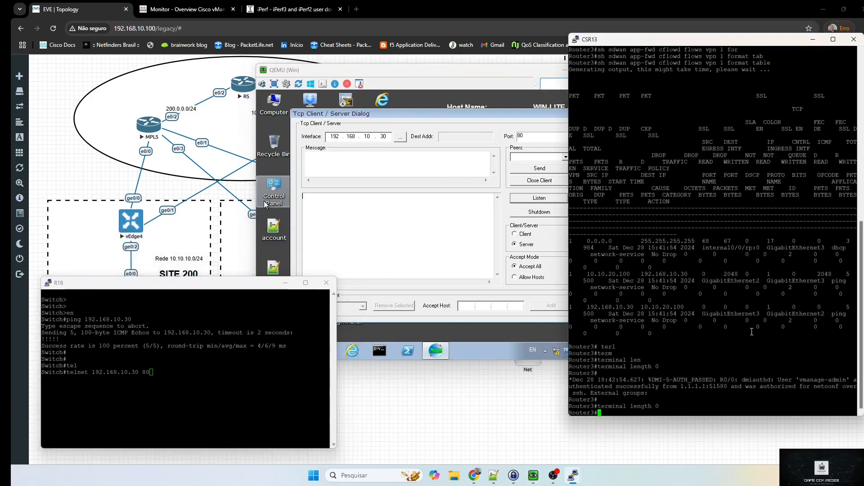
key("Up")
key("Up")
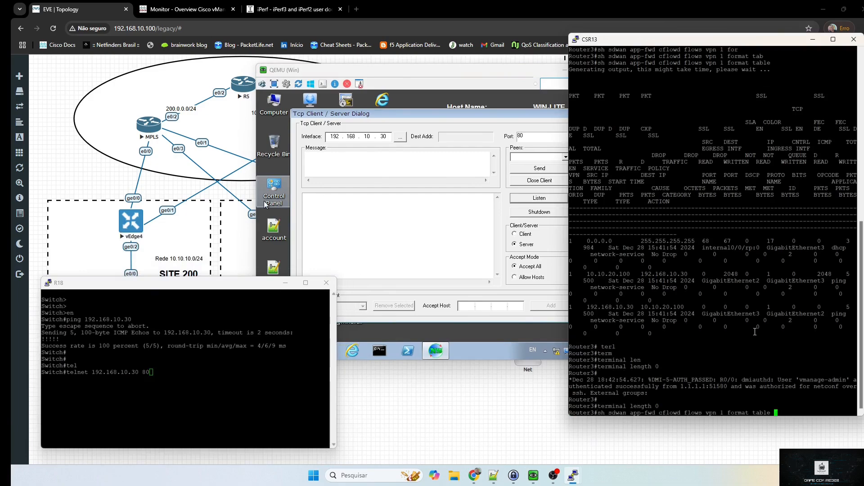
key("Return")
left_click(258, 381)
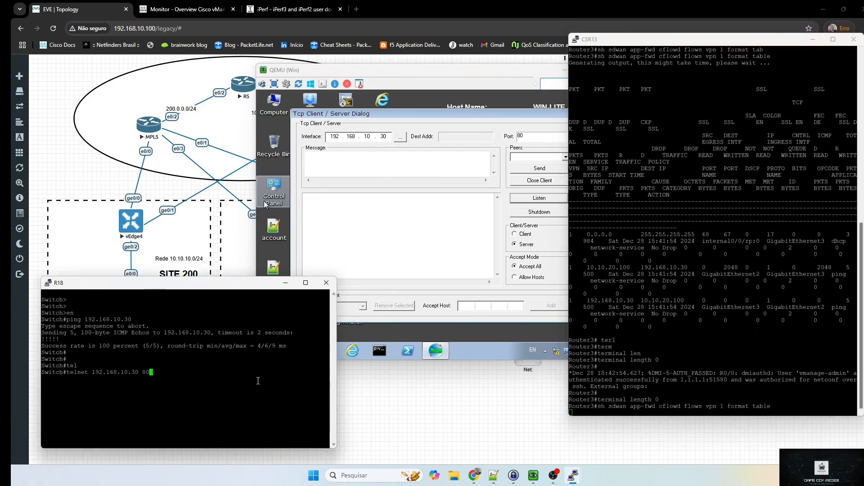
Start the R18 telnet to 192.168.10.30 port 80, send test lines, and check the server's TCP log
key("Return")
type("kksçlx")
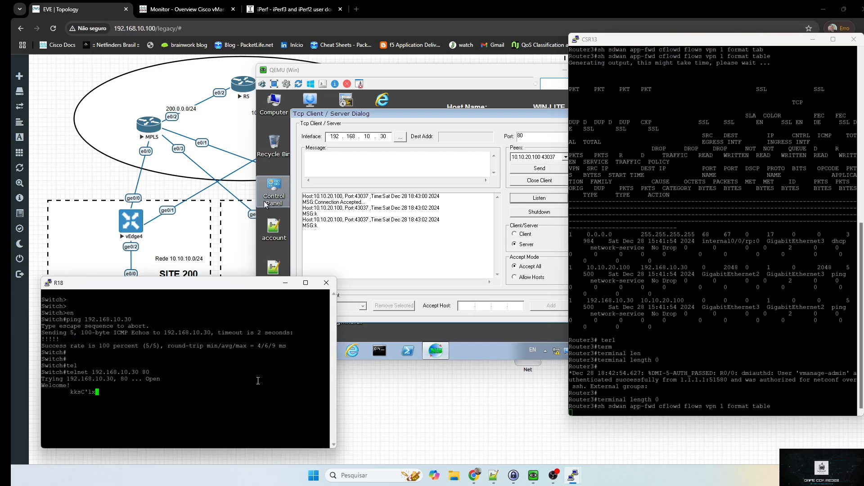
key("Return")
type("cd")
key("Return")
type("cdcmdldld")
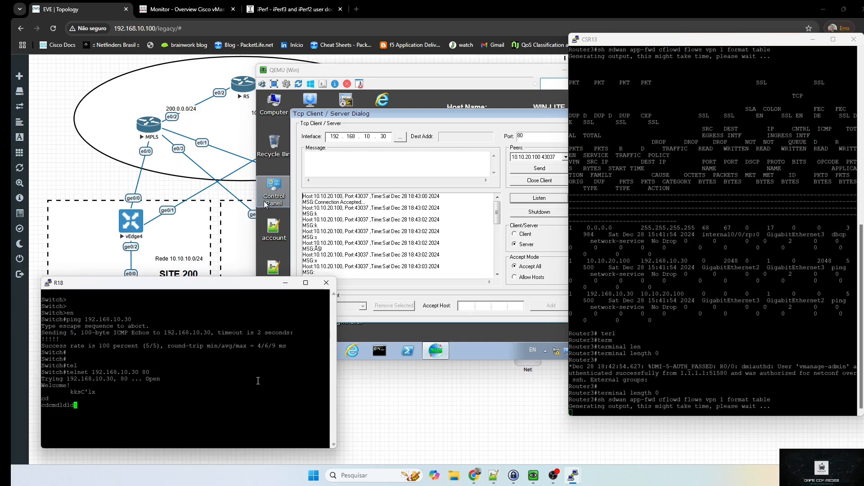
key("Return")
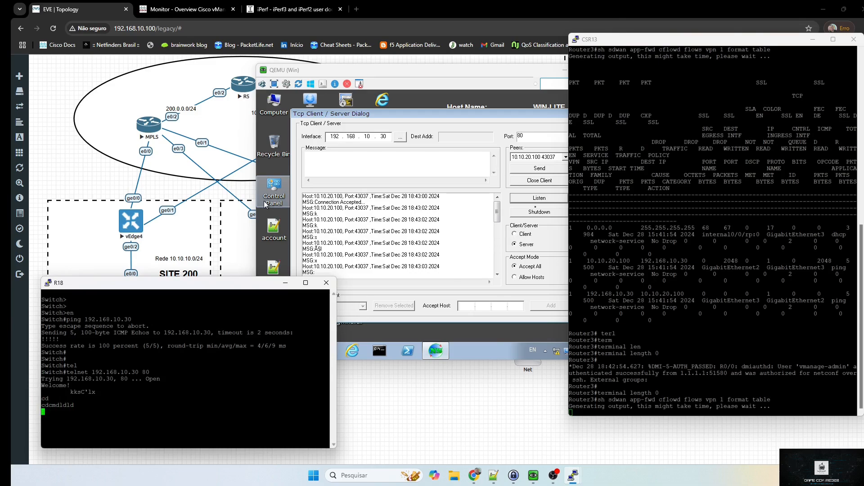
left_click(265, 205)
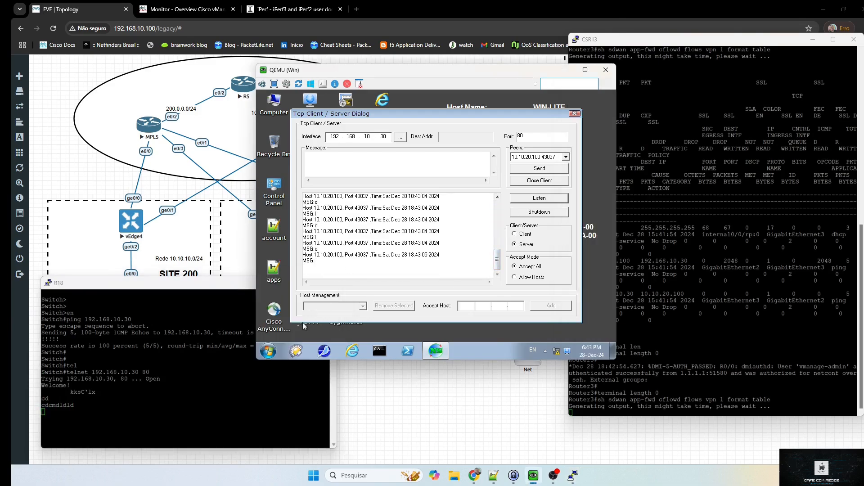
left_click(213, 376)
Send more test lines over the telnet and view the new 43037-to-80 flows on CSR13
type("jnnn")
key("Return")
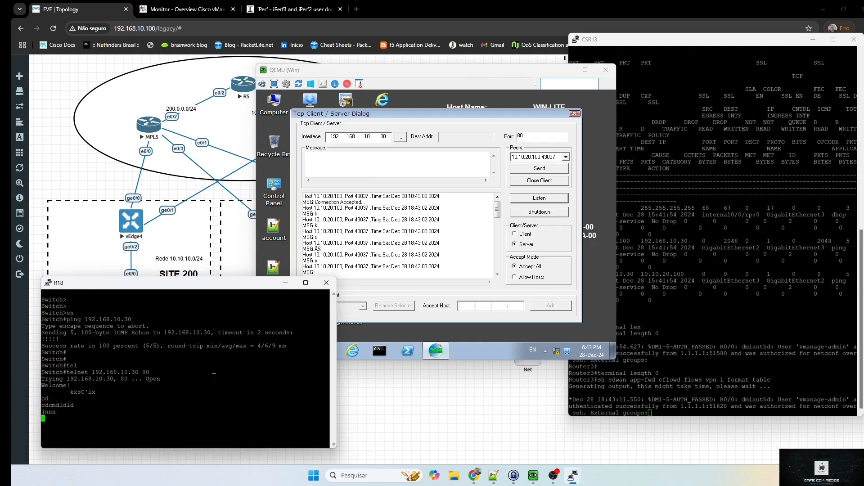
type("lknlknkn")
key("Return")
type("kjnljnln")
key("Return")
type("hghkjljlkh")
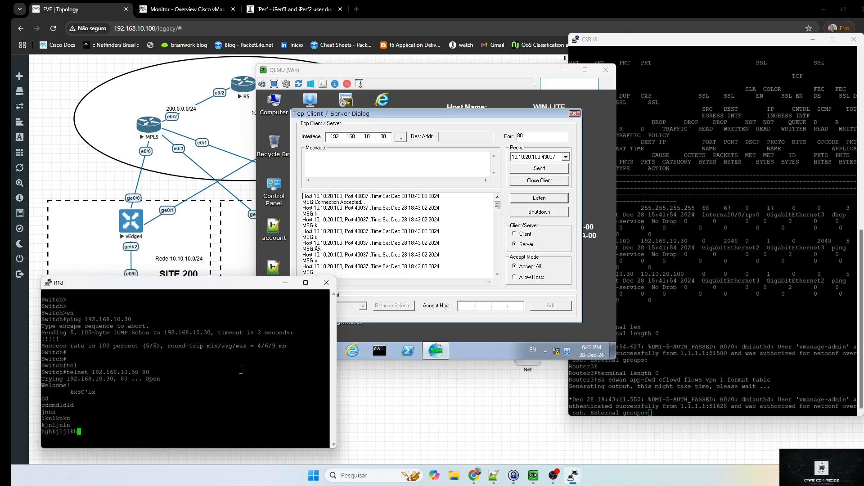
key("Return")
left_click(739, 371)
left_click(259, 422)
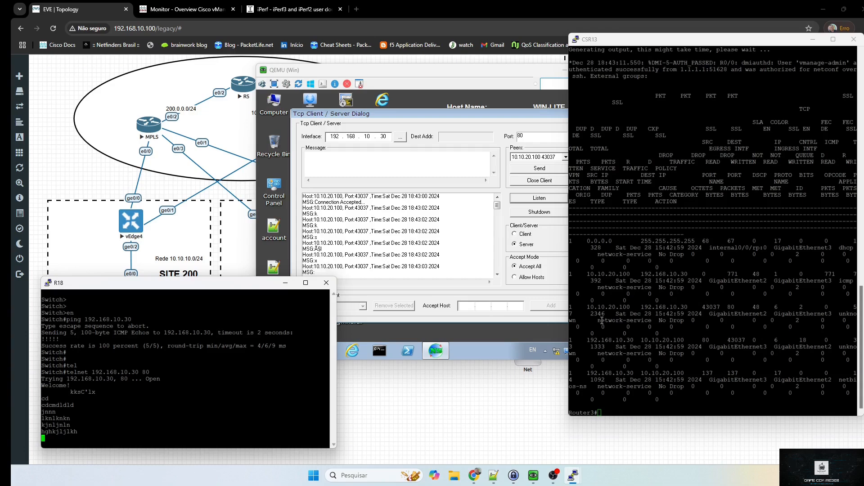
Inspect CSR13's port 80 flows (network-service, ports 80 and 43037), then bring up the vEdge4 console
left_click_drag(598, 320, 647, 319)
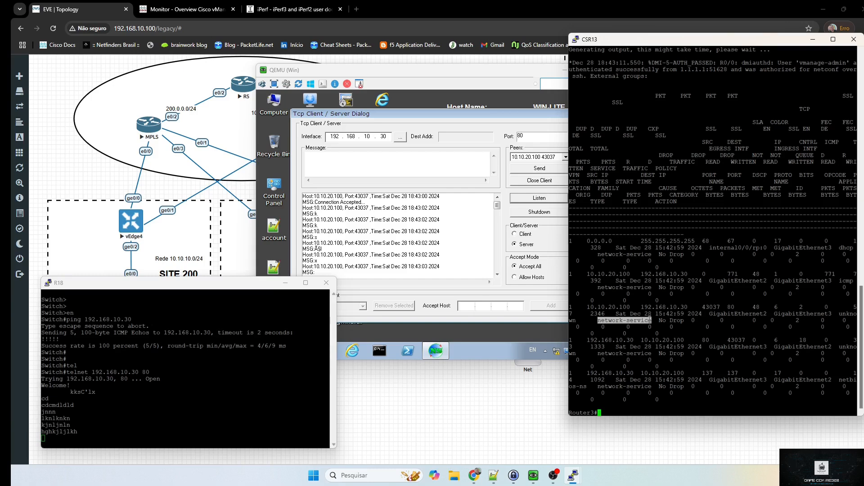
left_click(654, 320)
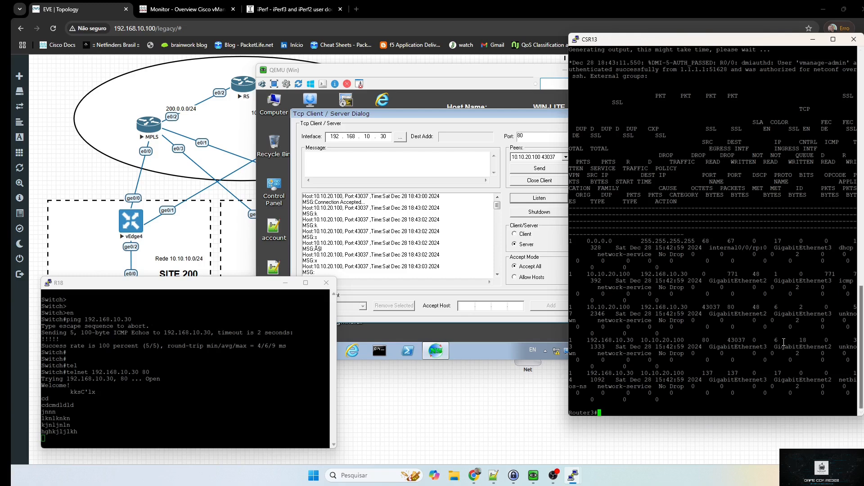
left_click_drag(711, 341, 702, 340)
left_click_drag(702, 307, 722, 309)
left_click_drag(727, 307, 735, 307)
double_click(613, 322)
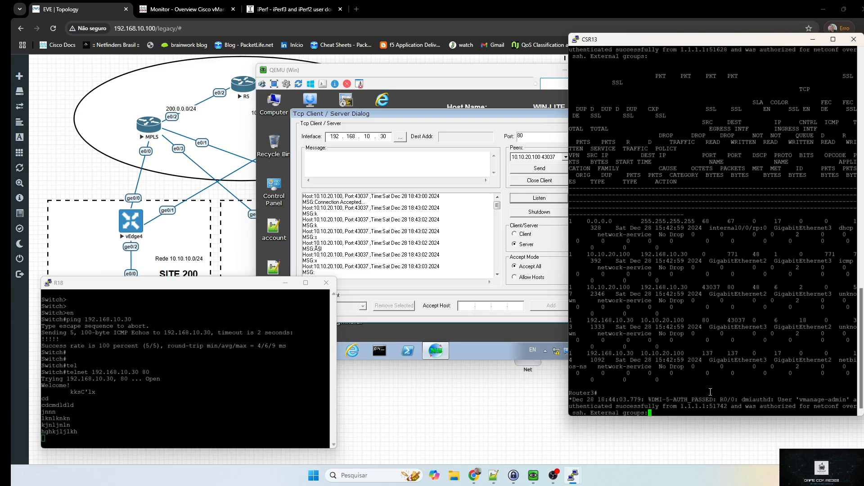
key("Return")
key("Return")
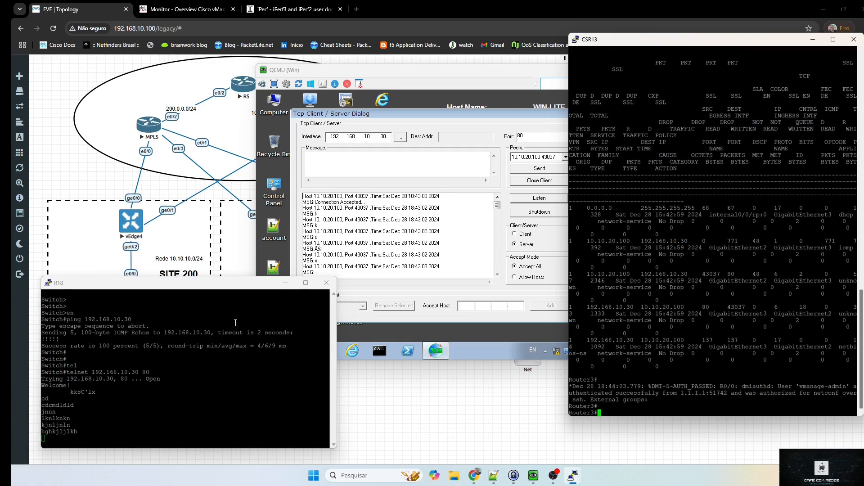
left_click_drag(11, 110, 130, 89)
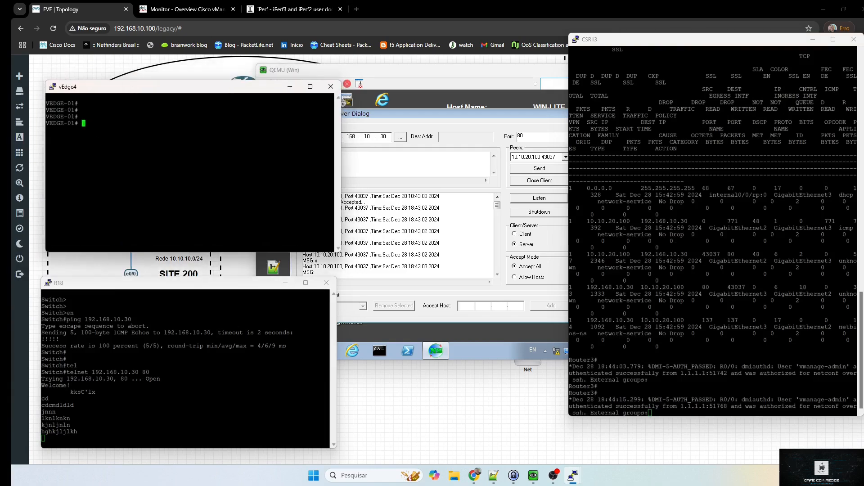
On vEdge4, enter tools iperf vpn 1 options "-c 192.168.10.30 -p 80 -t -b 5m"
key("alt+Tab")
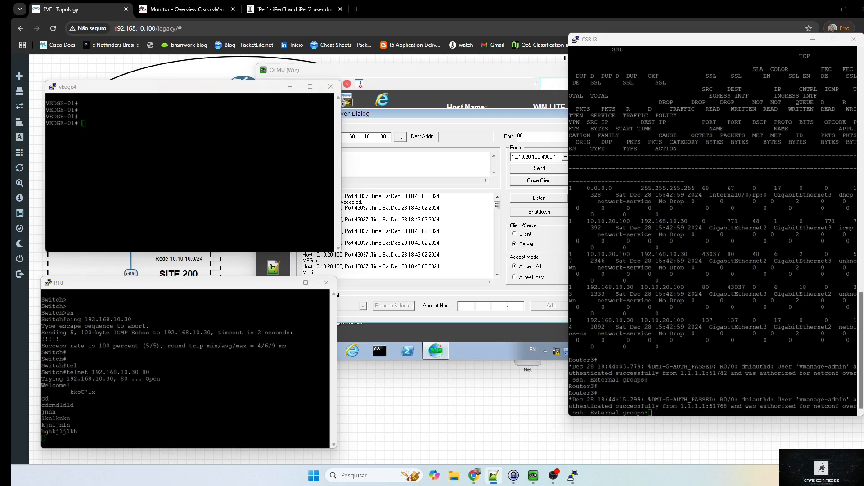
left_click(187, 161)
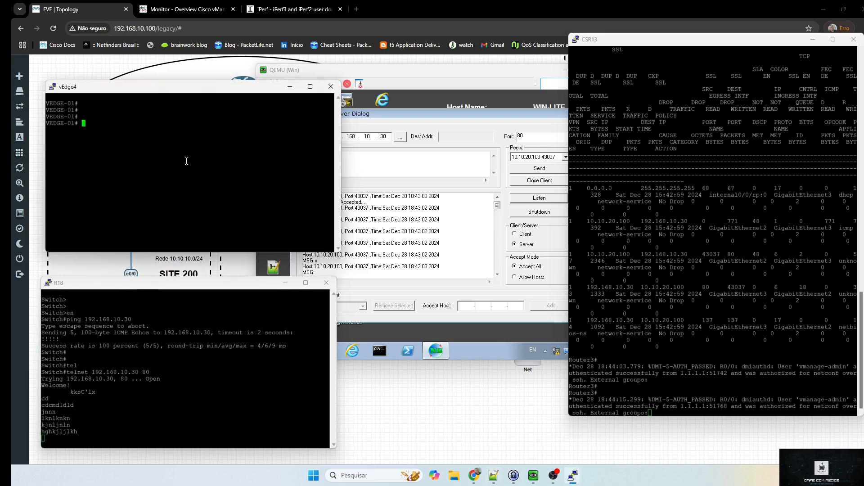
type("tool ")
type("iperf v")
type("o")
key("BackSpace")
key("BackSpace")
type("pn 1 opti")
key("Tab")
type("\"-c 192.")
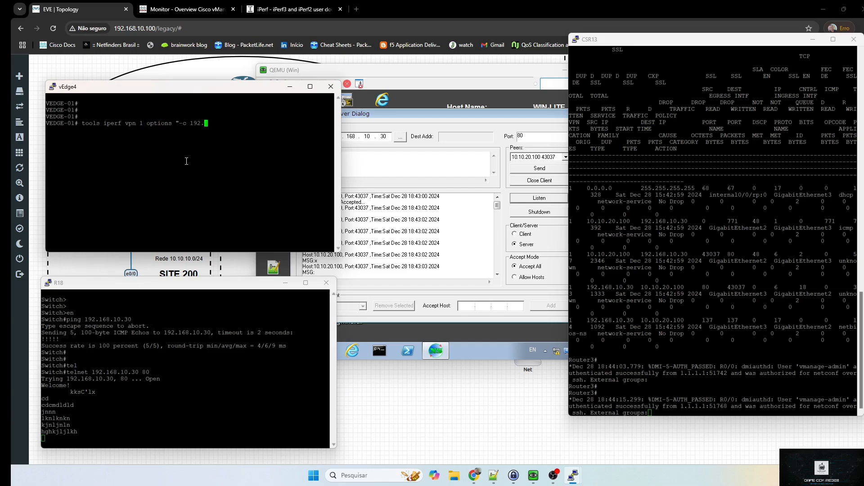
type("168.10.30 -p 80 -t -b 5m")
Rerun the cflowd flows table on CSR13 and start the 5 Mbps iperf test on vEdge4
left_click(705, 273)
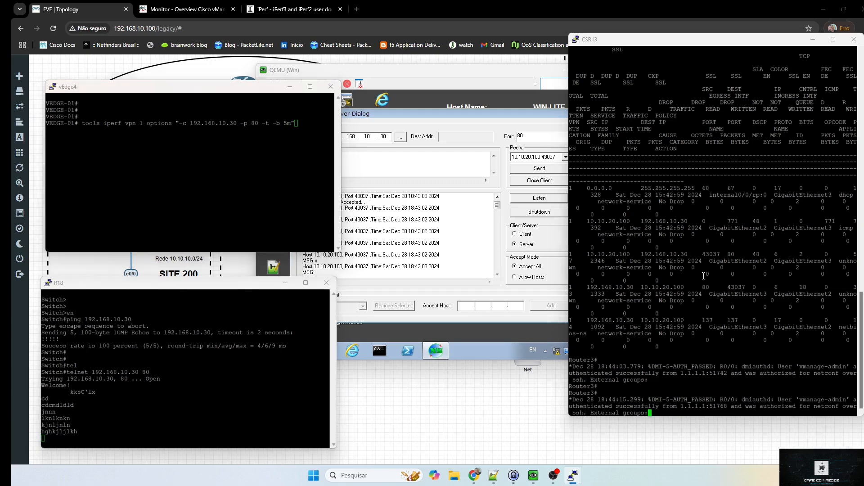
key("Return")
key("Return")
key("Up")
key("Return")
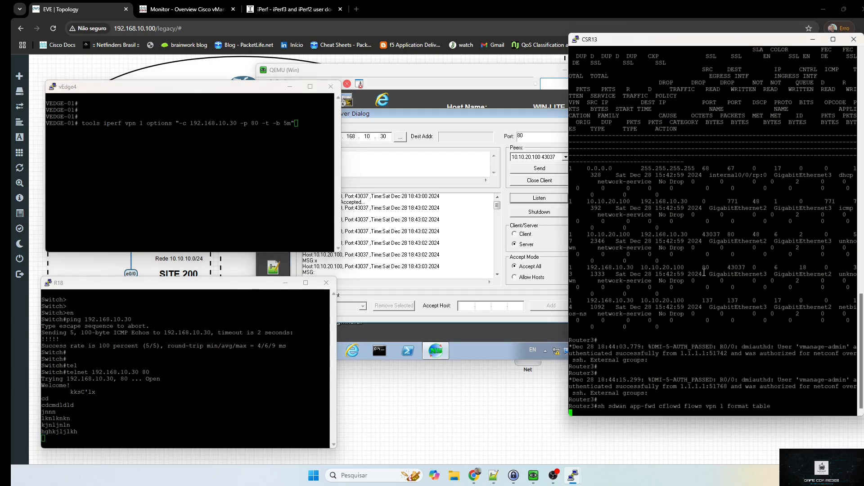
left_click(263, 180)
key("Return")
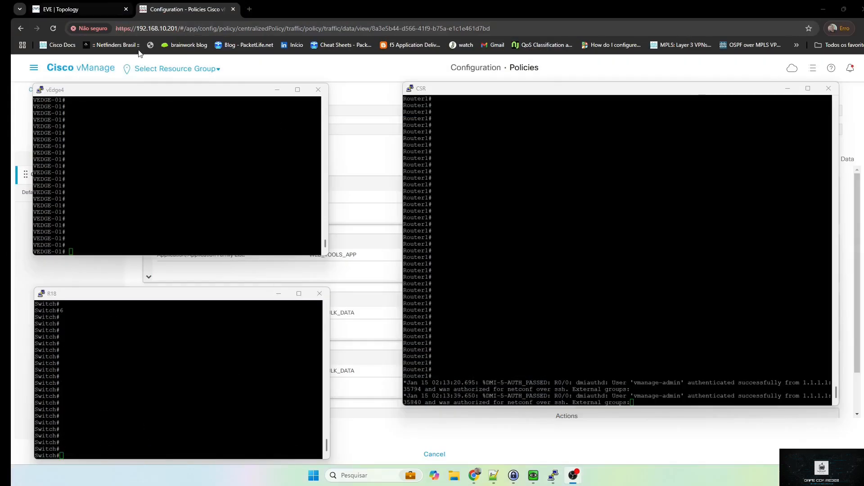
Switch to the EVE topology and restore the Windows host's Tcp Client/Server dialog on port 443
left_click(91, 8)
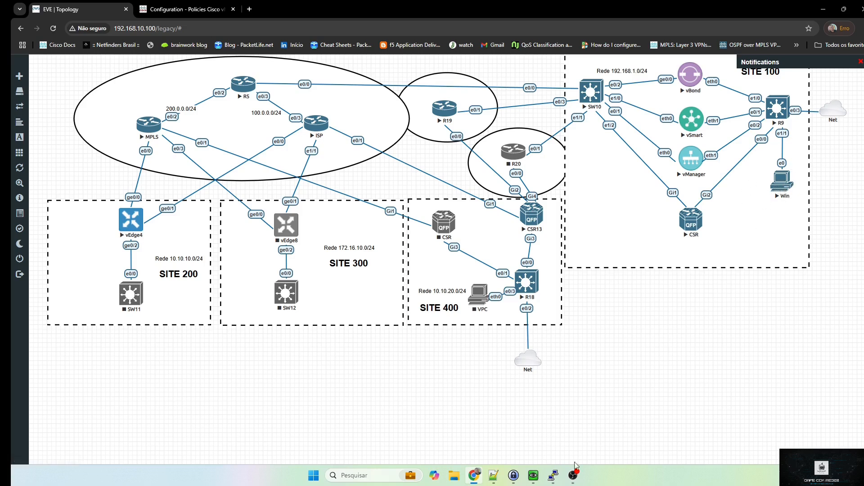
left_click(534, 475)
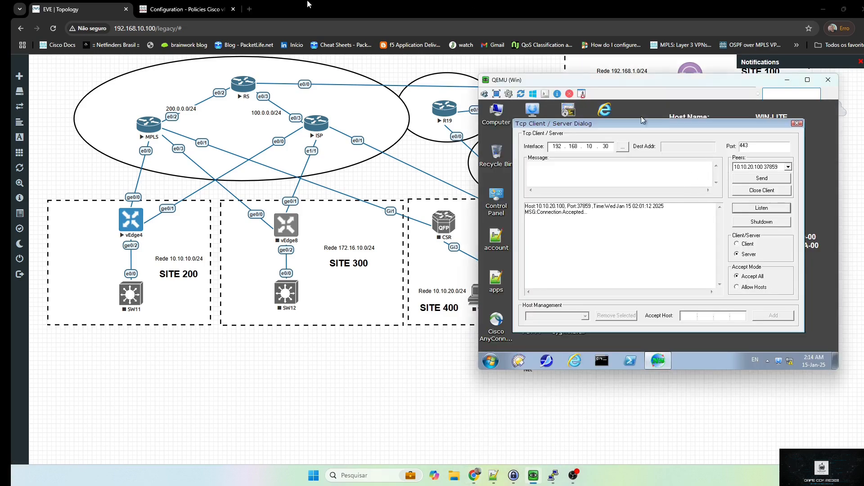
Return to the Configuration · Policies tab showing the APP_Pinning data policy rules
left_click(220, 8)
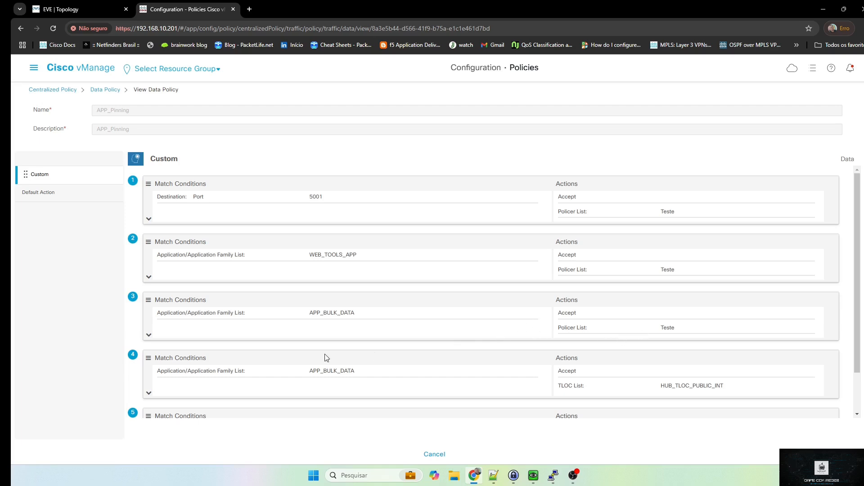
On the CSR console, run 'show sdwan app-fwd cflowd flows vpn 1 format table', then go to vEdge4
scroll(332, 351, "down", 1)
scroll(411, 333, "up", 1)
left_click(534, 478)
left_click(472, 426)
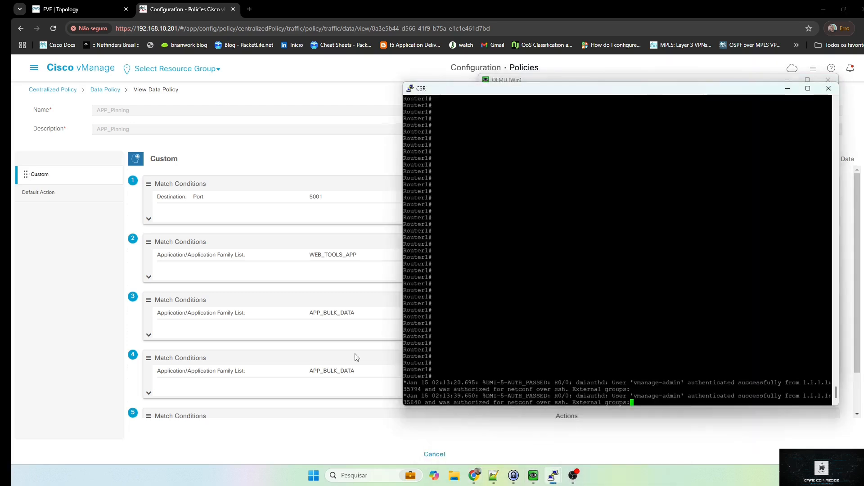
key("Return")
key("Return")
right_click(601, 300)
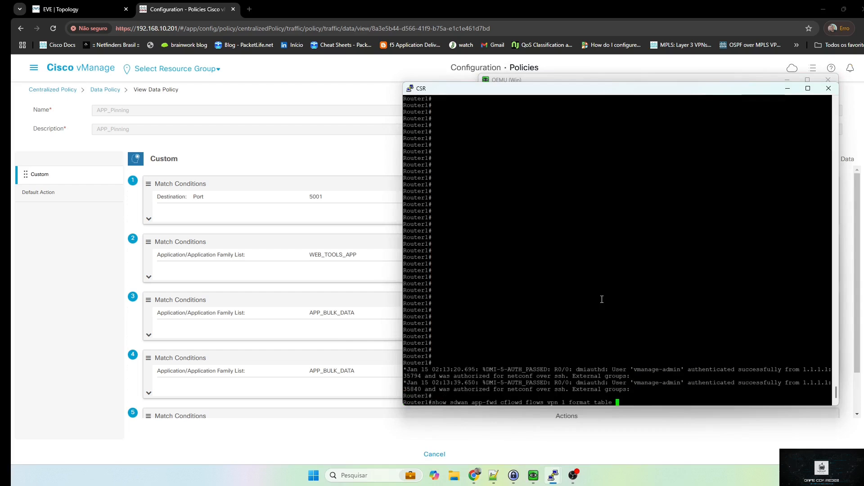
key("Return")
key("alt+Tab")
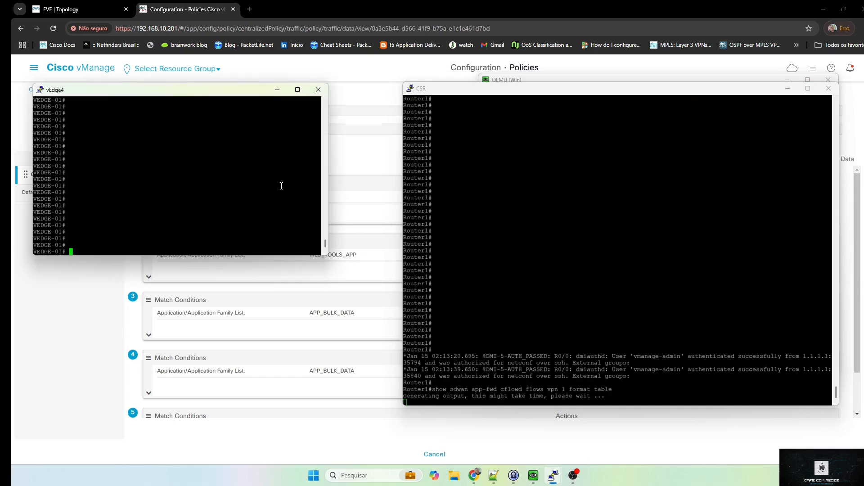
Ping 192.168.10.30 in VPN 1 from vEdge4 with 4/4 replies, then clear the recalled command
key("Up")
key("Return")
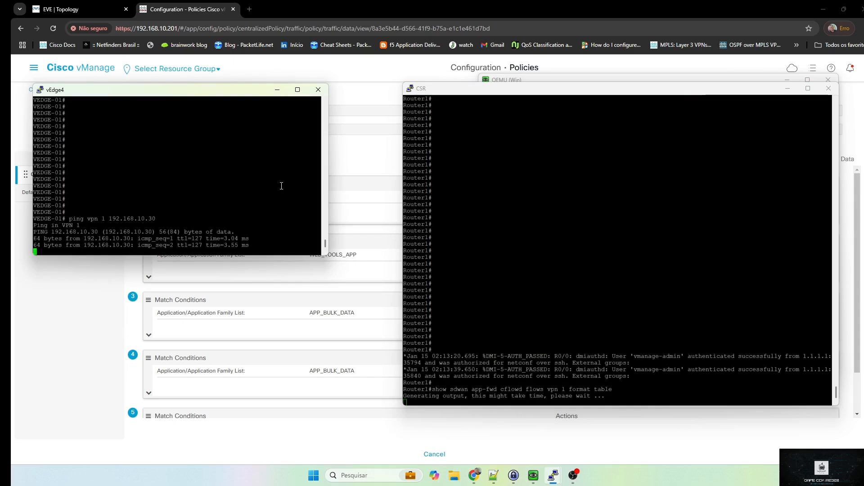
key("ctrl+c")
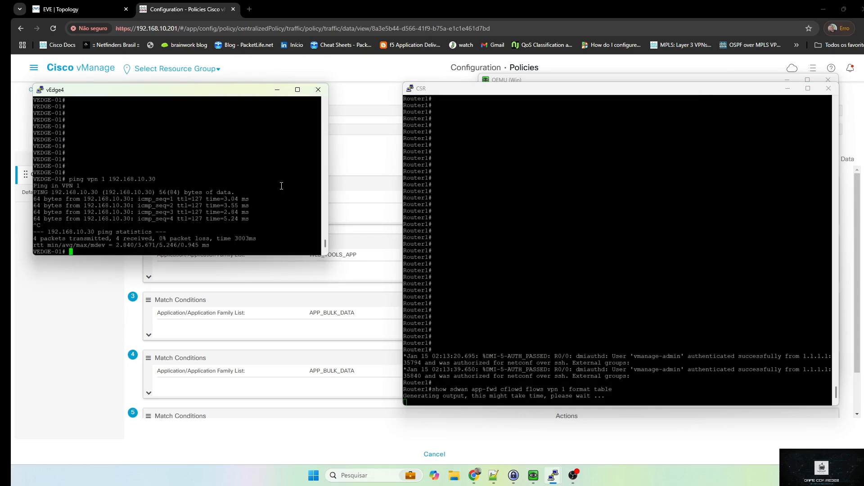
key("Up")
key("BackSpace")
key("BackSpace")
key("BackSpace")
key("BackSpace")
key("BackSpace")
key("BackSpace")
key("BackSpace")
key("BackSpace")
key("BackSpace")
key("BackSpace")
key("BackSpace")
key("BackSpace")
key("BackSpace")
key("BackSpace")
key("BackSpace")
key("BackSpace")
key("BackSpace")
key("BackSpace")
key("BackSpace")
key("BackSpace")
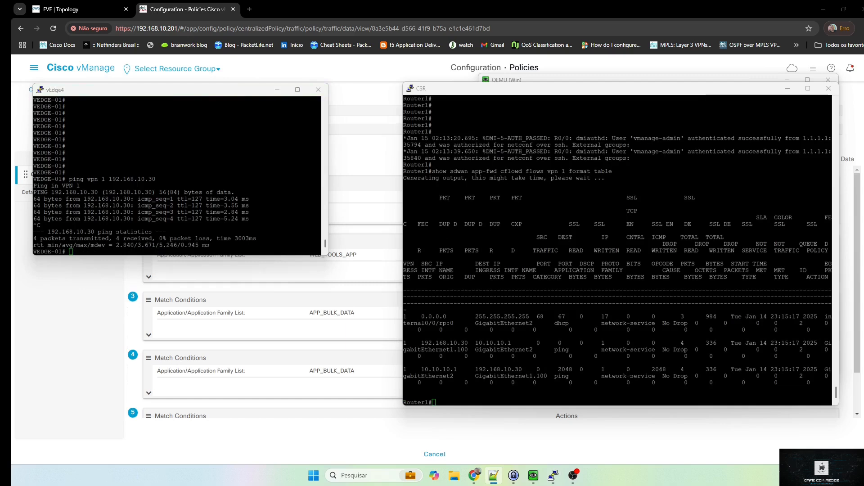
From R18, recall and run telnet 192.168.10.30 443 to the server
mouse_move(553, 476)
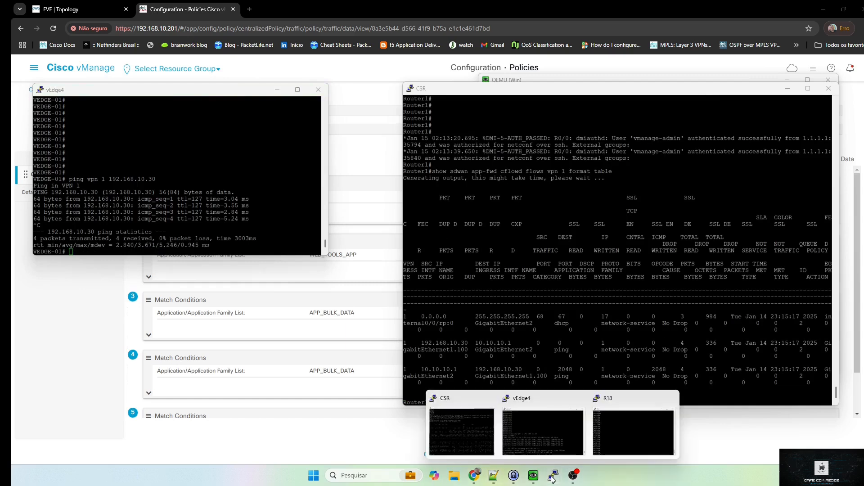
left_click(632, 432)
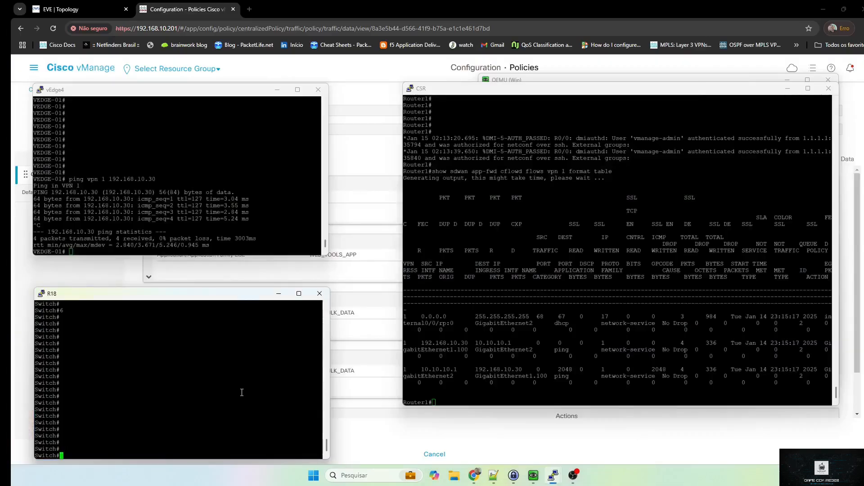
type("eff")
key("Up")
key("Up")
key("Up")
key("Up")
key("Up")
key("Up")
key("Up")
key("Return")
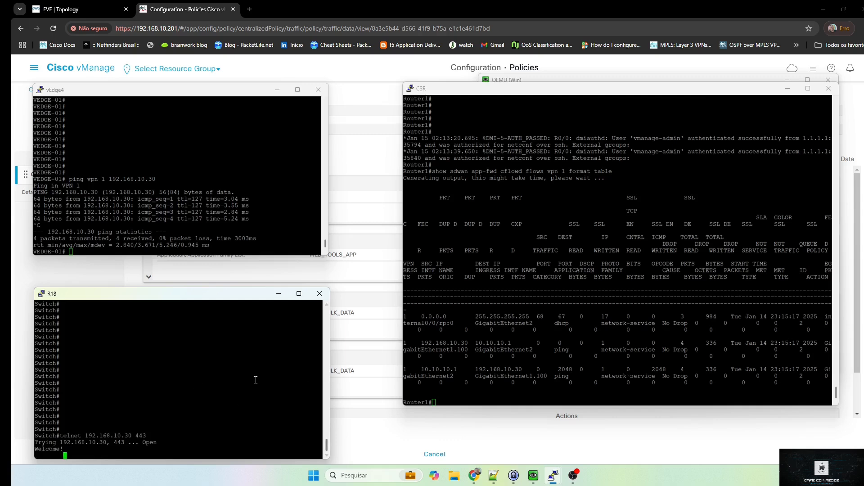
Send two lines of test characters over the R18 telnet session to the server
left_click(535, 476)
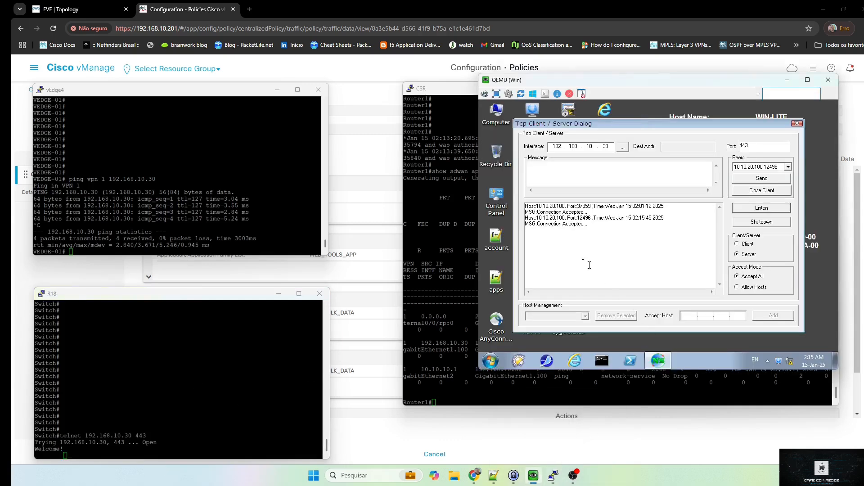
left_click(235, 333)
type("ss")
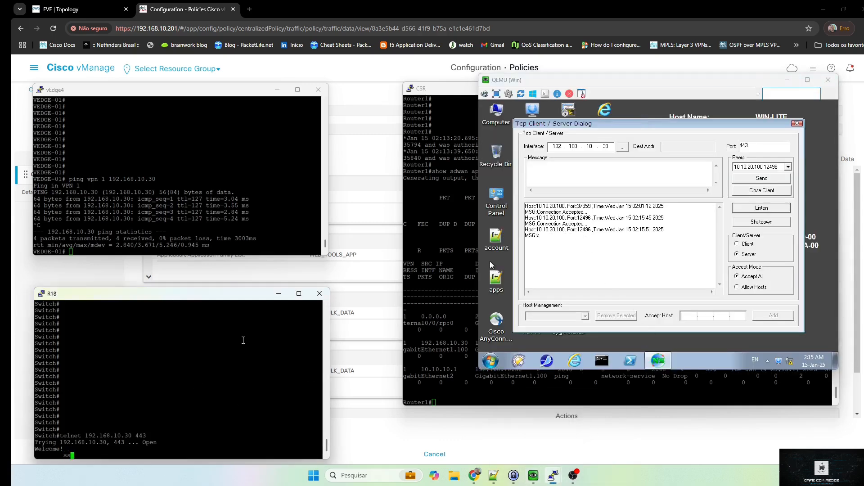
type("kjsjsjnsscjfleee")
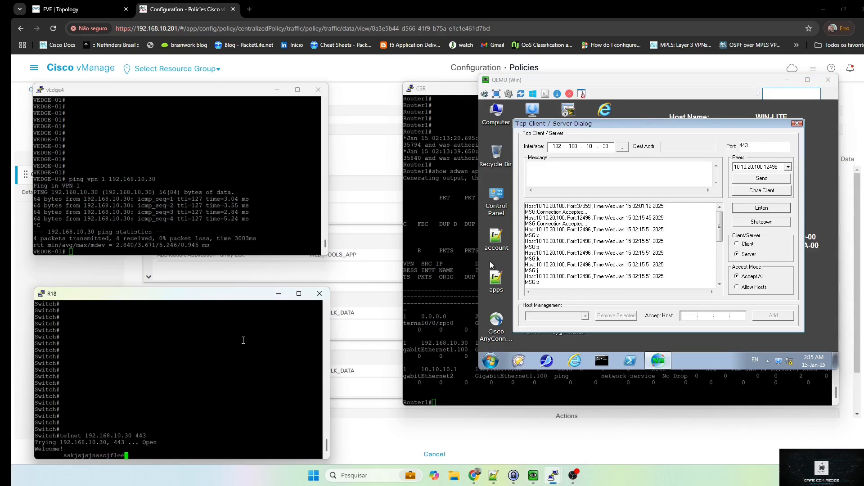
key("Return")
type("cccccccenkjebbk")
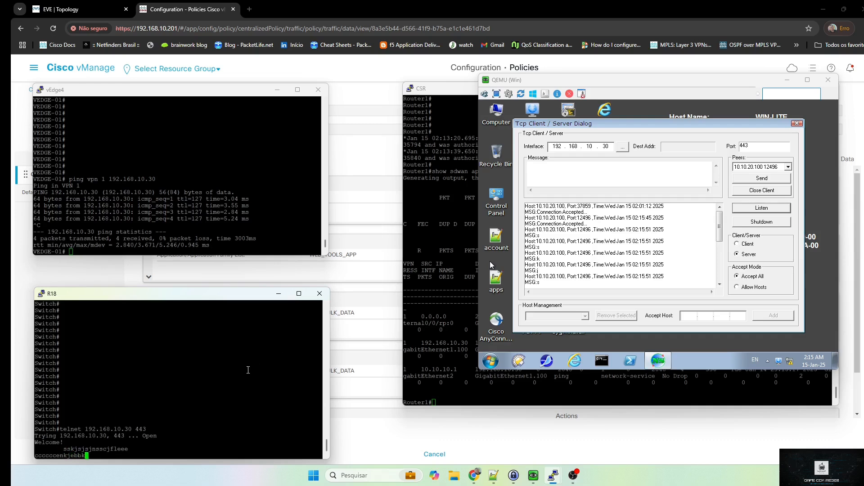
Rerun the cflowd flows table on the CSR, then bring the TCP server dialog forward
left_click(433, 385)
key("Return")
key("Return")
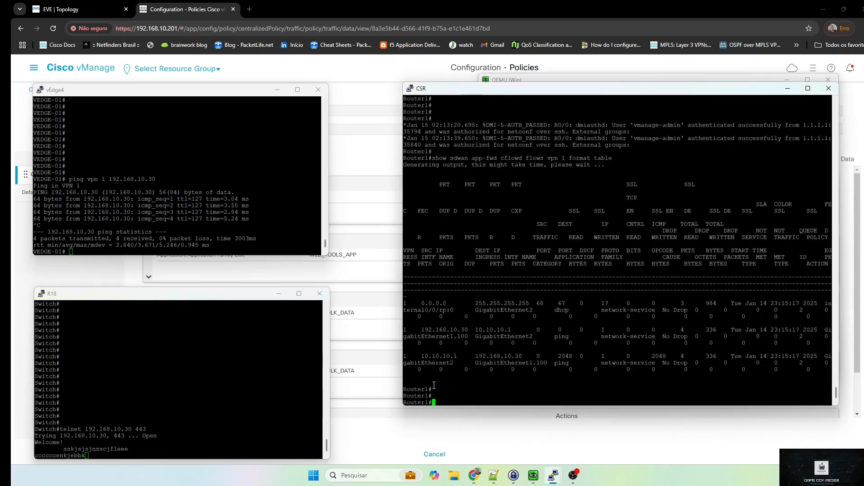
key("Up")
key("Return")
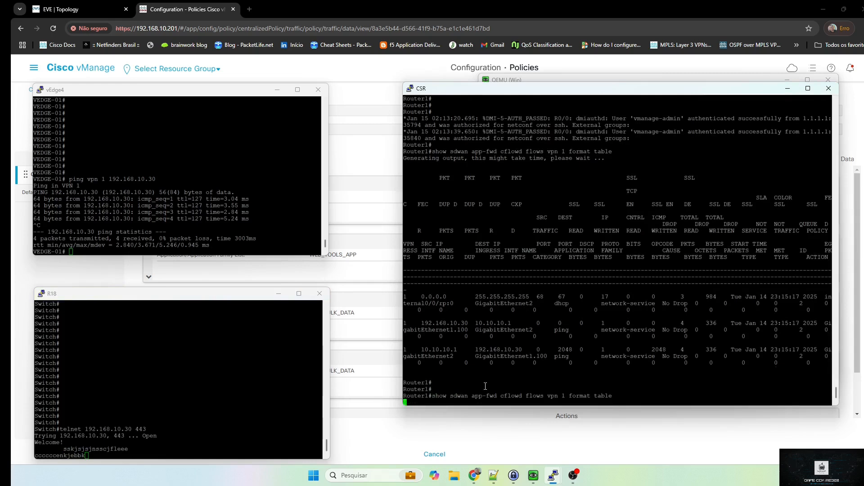
left_click(216, 391)
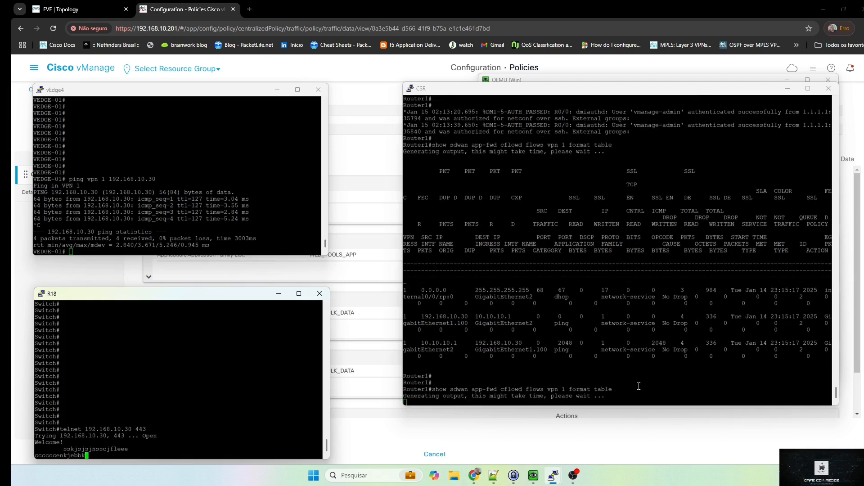
left_click(533, 475)
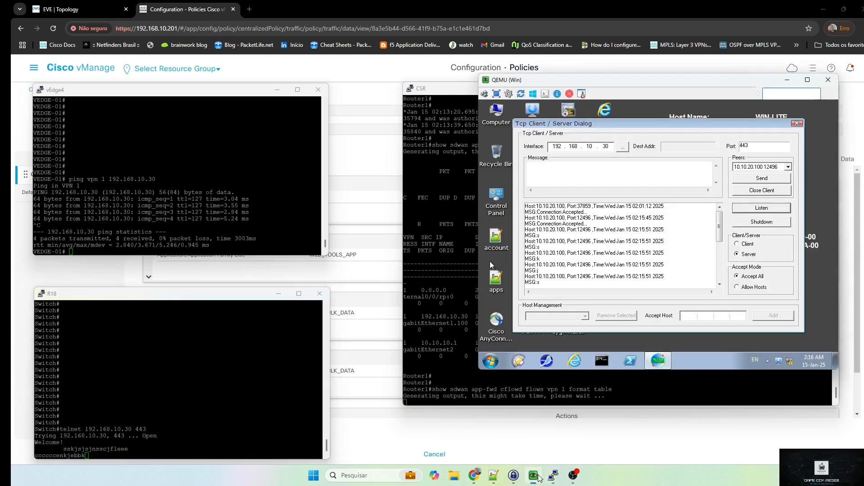
Shut down the server connection, reopen telnet 192.168.10.30 443 from R18 with test text, and view the CSR flows
left_click(764, 222)
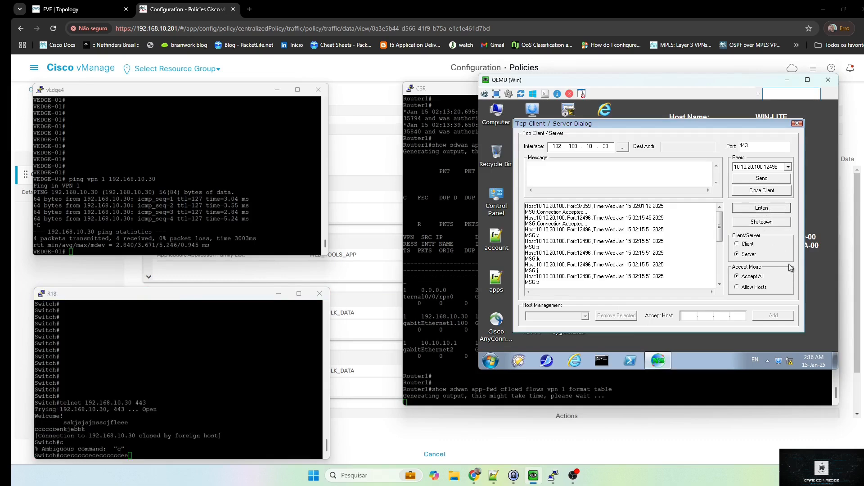
left_click(284, 351)
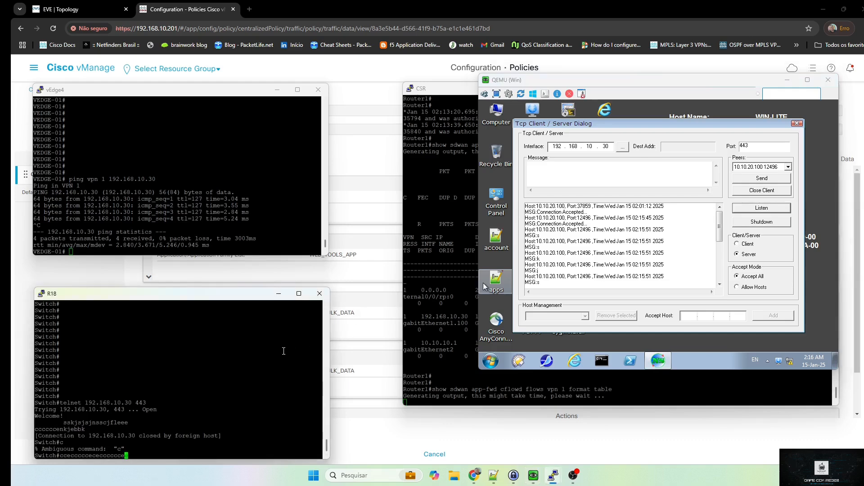
key("BackSpace")
key("BackSpace")
key("BackSpace")
key("BackSpace")
key("BackSpace")
key("BackSpace")
key("BackSpace")
key("BackSpace")
key("BackSpace")
key("BackSpace")
key("BackSpace")
key("BackSpace")
key("BackSpace")
key("BackSpace")
key("BackSpace")
key("BackSpace")
key("BackSpace")
key("Up")
key("Up")
key("Return")
type("djekjekclkemk")
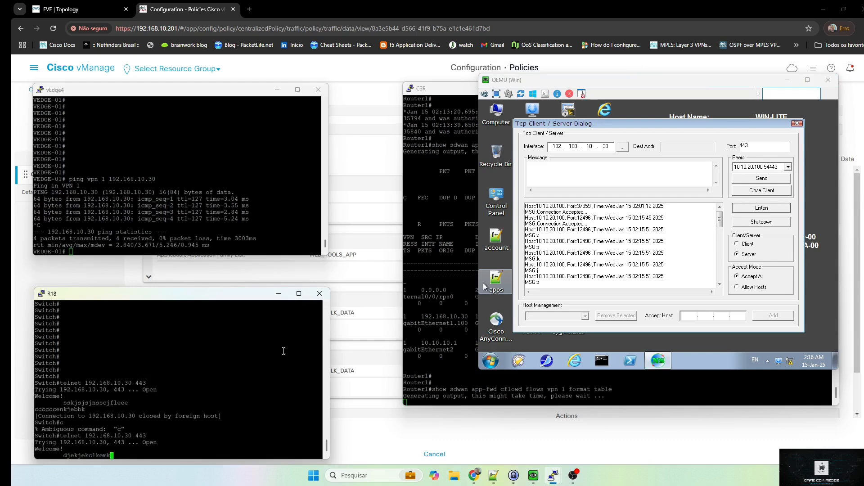
type("kclkenlkcnlknclknelkn")
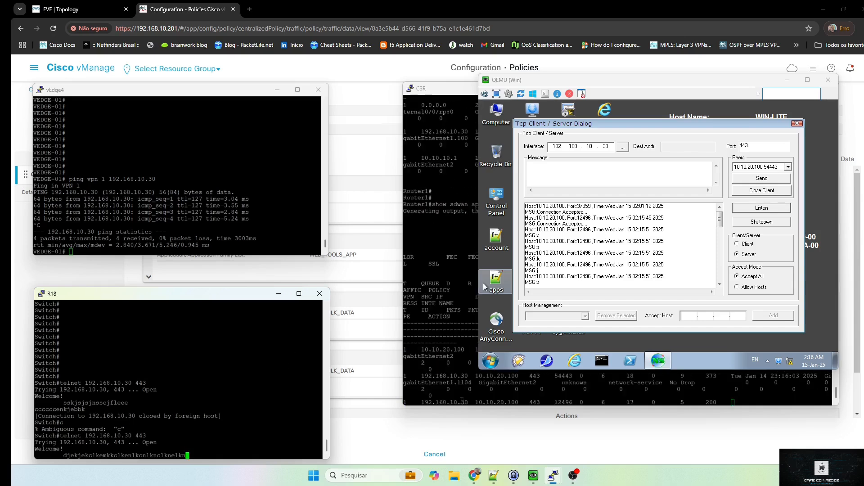
left_click(601, 383)
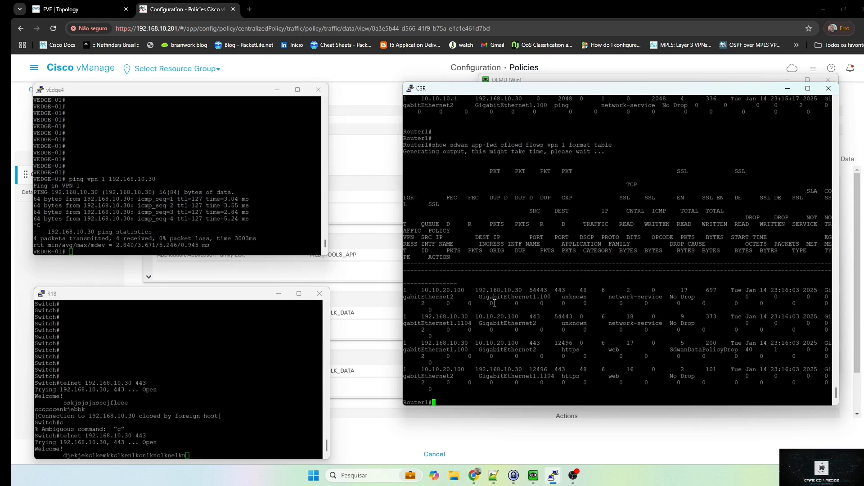
Highlight the https web flow's addresses 192.168.10.30 and 10.10.20.100 and ports 443 and 12496
left_click_drag(468, 297, 793, 337)
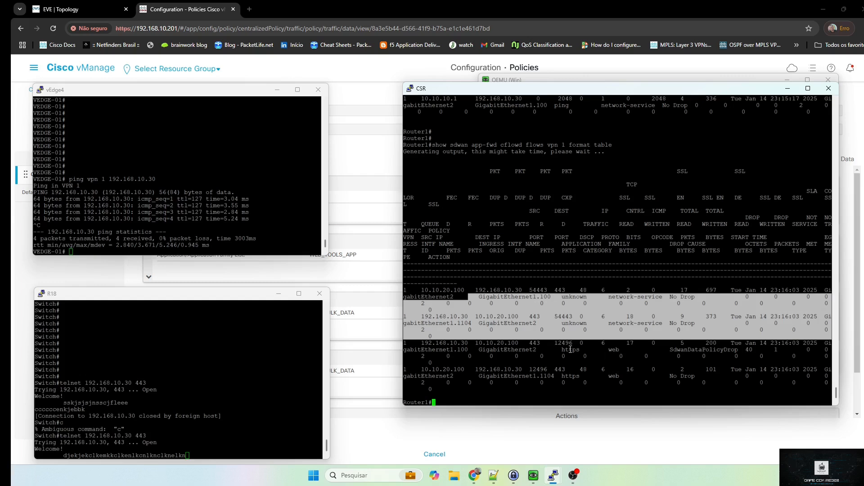
left_click_drag(571, 350, 587, 350)
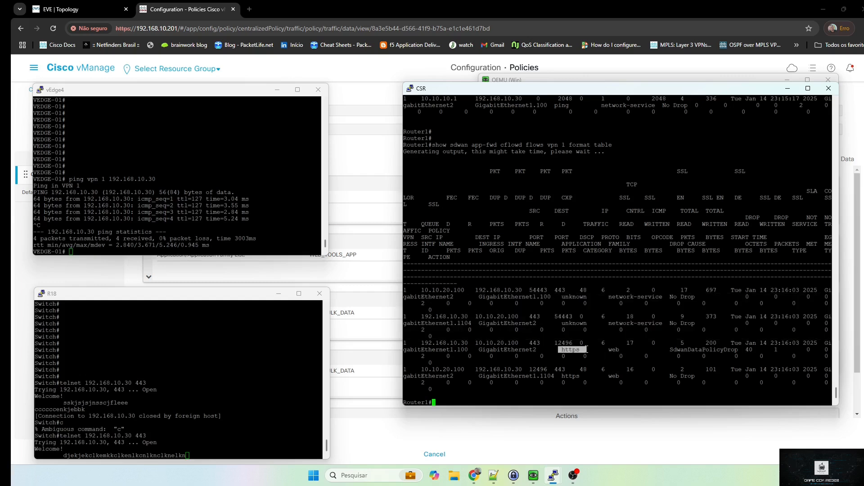
double_click(613, 349)
double_click(459, 343)
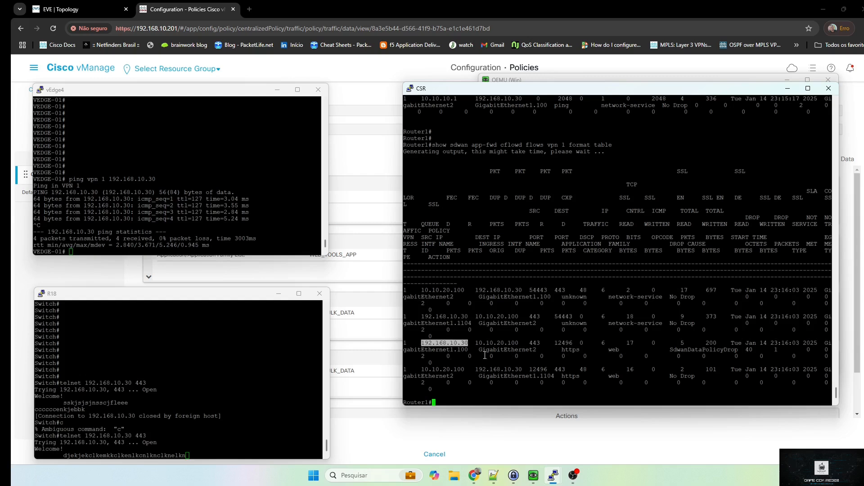
double_click(498, 343)
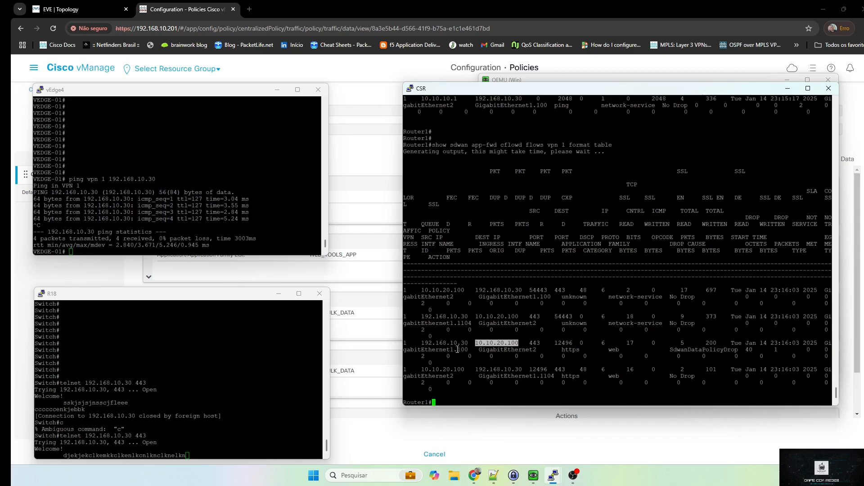
double_click(448, 343)
double_click(507, 344)
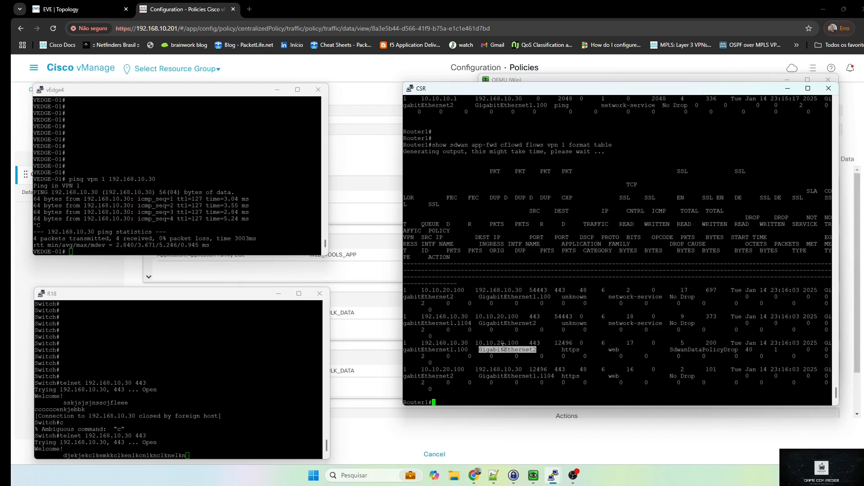
double_click(544, 343)
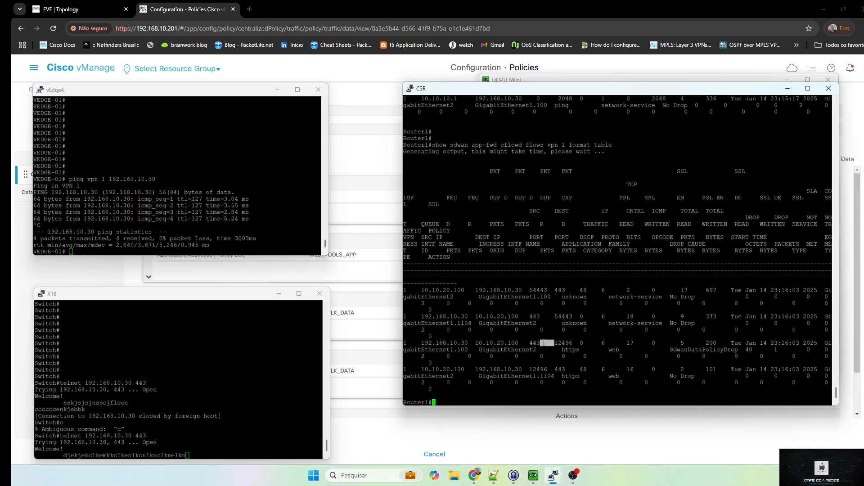
double_click(534, 344)
double_click(576, 343)
double_click(564, 343)
Mark the SdwanDataPolicyDrop action on the https flow, then bring the TCP server dialog forward
left_click_drag(422, 369, 670, 386)
left_click(679, 387)
left_click_drag(423, 364, 703, 385)
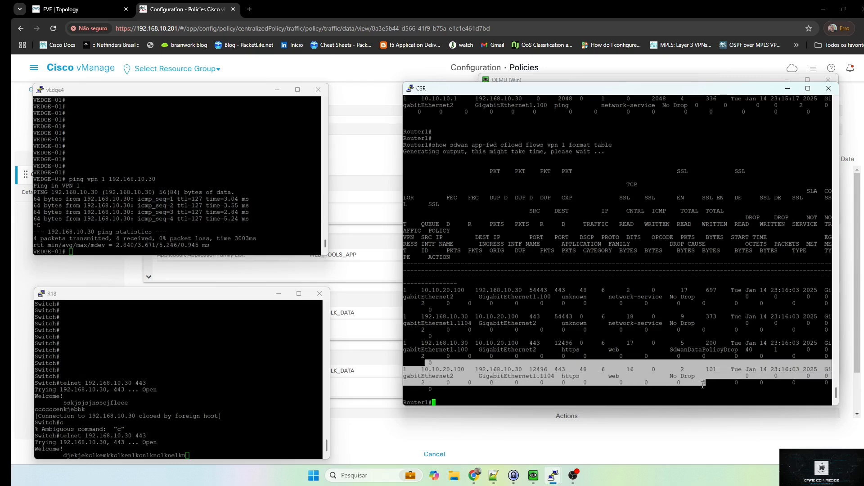
left_click_drag(419, 342, 750, 354)
double_click(704, 351)
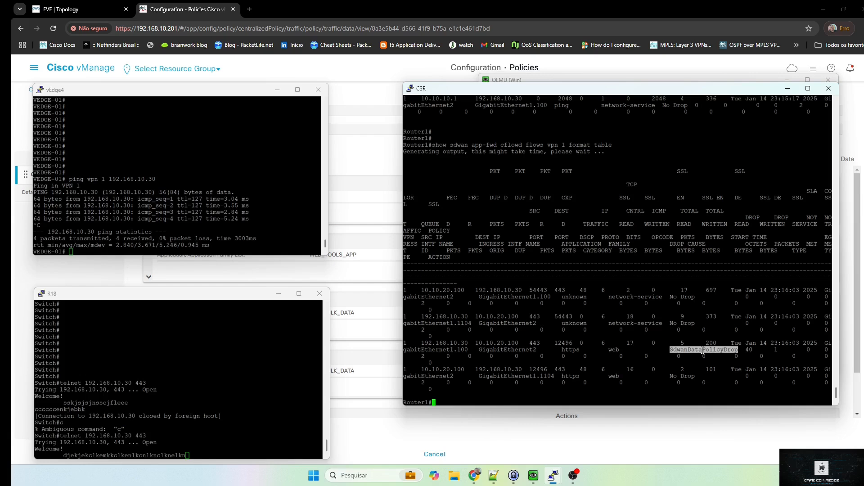
left_click(232, 385)
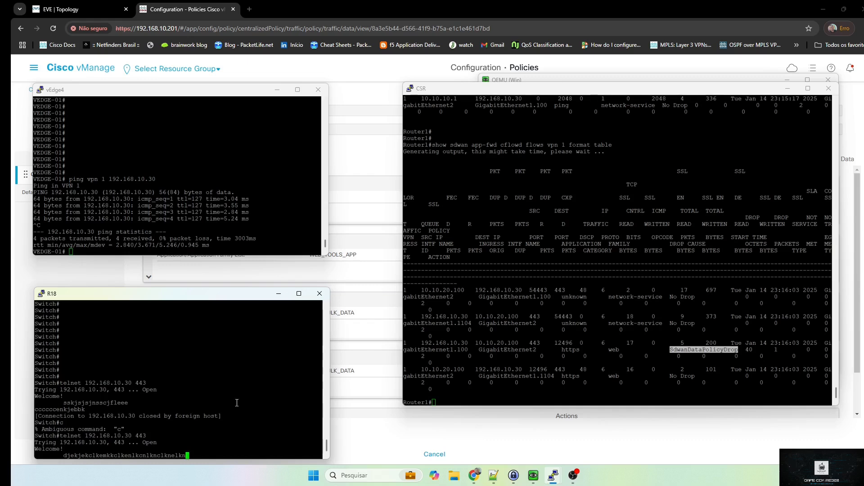
left_click(533, 475)
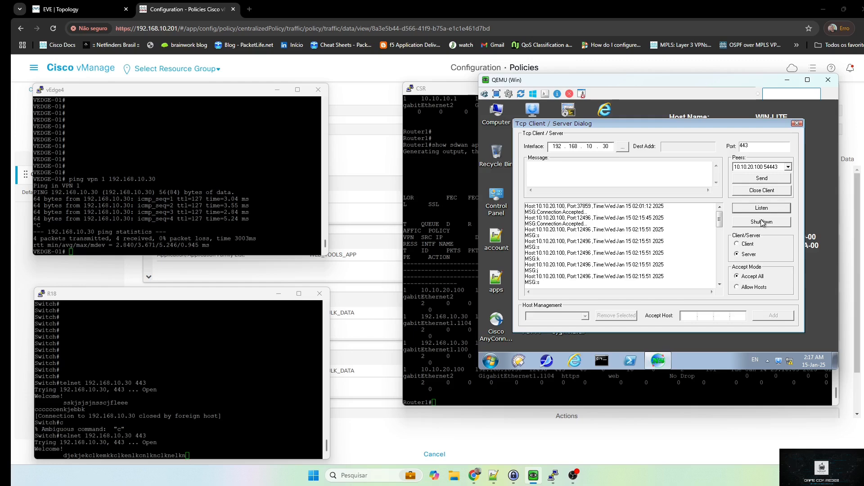
Shut down the server's connections and rerun the cflowd flow listing on the CSR
left_click(767, 222)
left_click(767, 209)
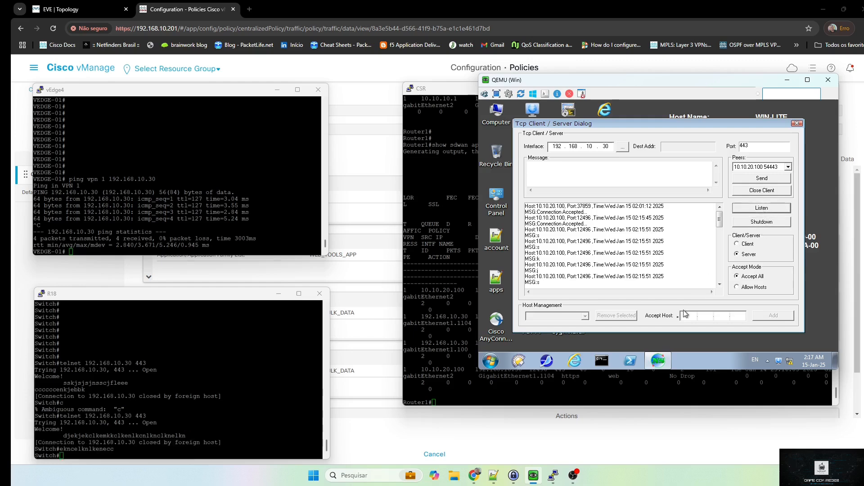
left_click(608, 392)
key("Up")
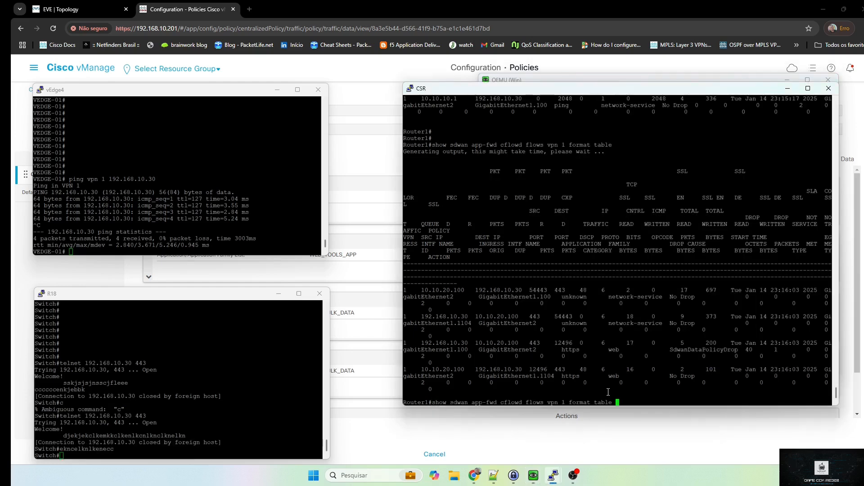
left_click(269, 402)
key("Return")
key("Return")
key("Return")
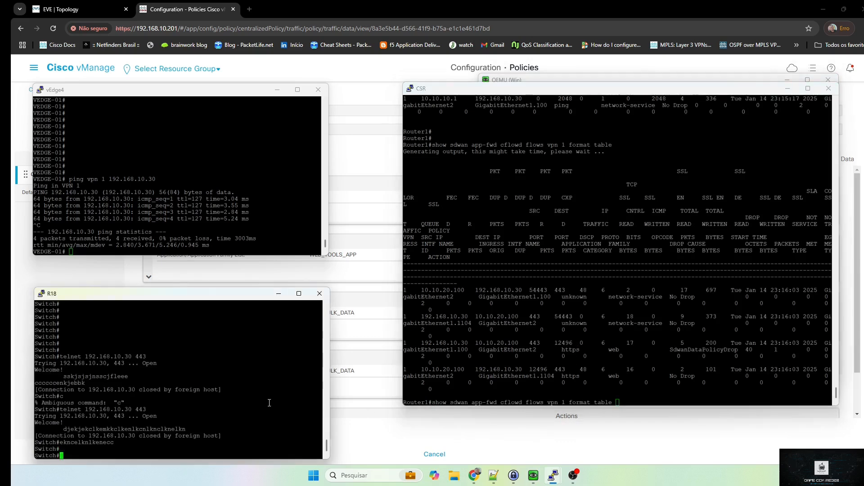
key("Up")
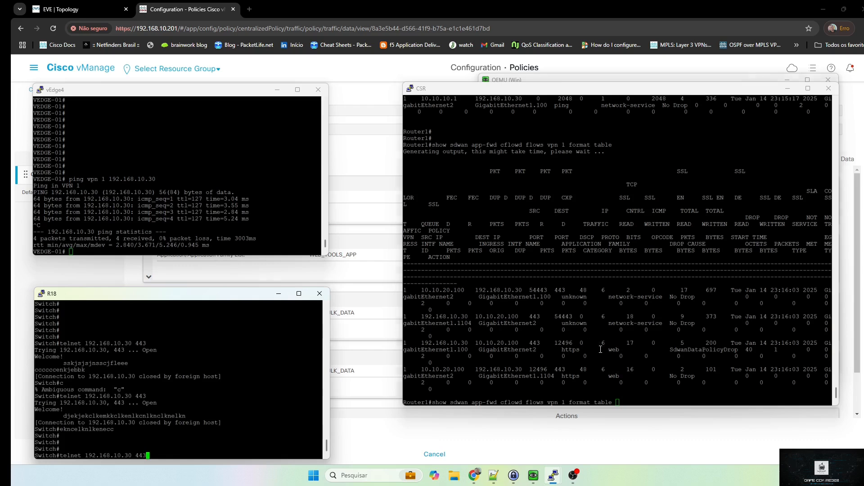
left_click(600, 350)
key("Return")
Open a fresh R18 telnet to 192.168.10.30 port 443 with test text, then refresh the vEdge4 prompt
left_click(301, 380)
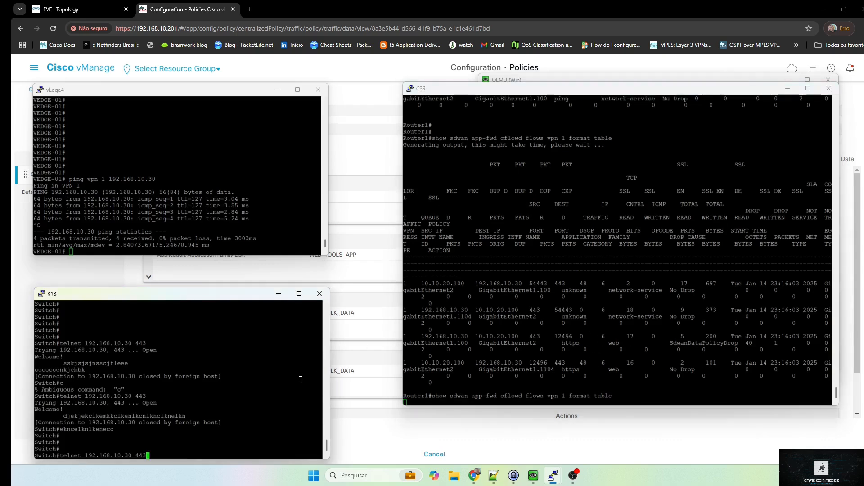
key("Return")
type("dkdjkekdlemC'lem")
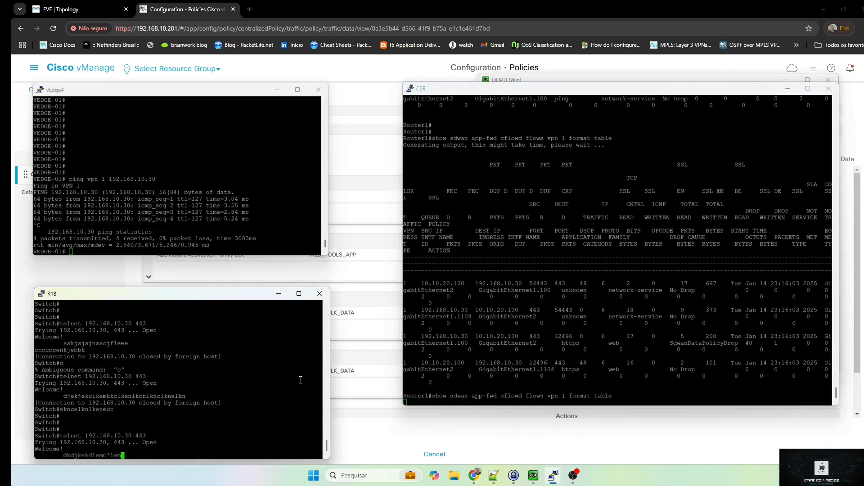
type("kmckemclknekmlC'mcC'lem")
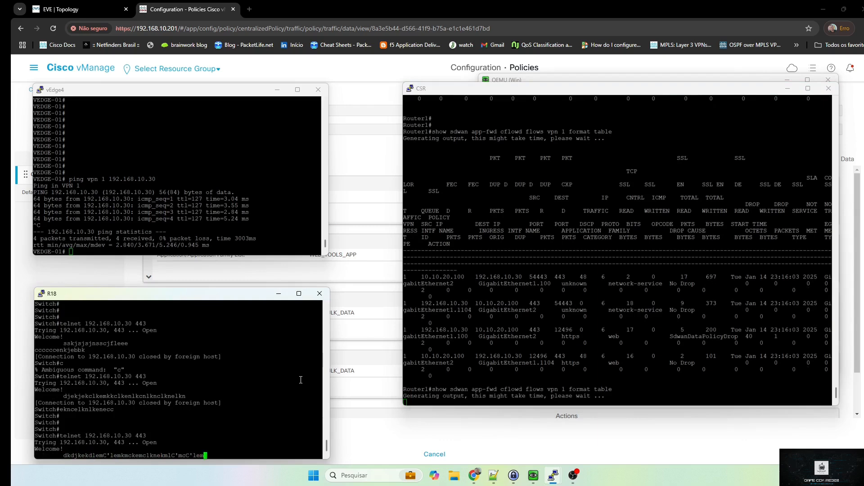
left_click(239, 244)
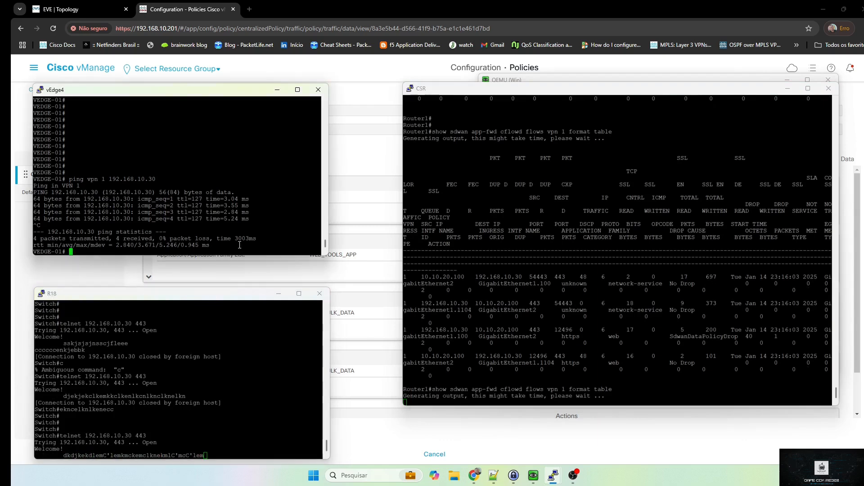
key("Return")
key("Return")
key("Return")
key("Return")
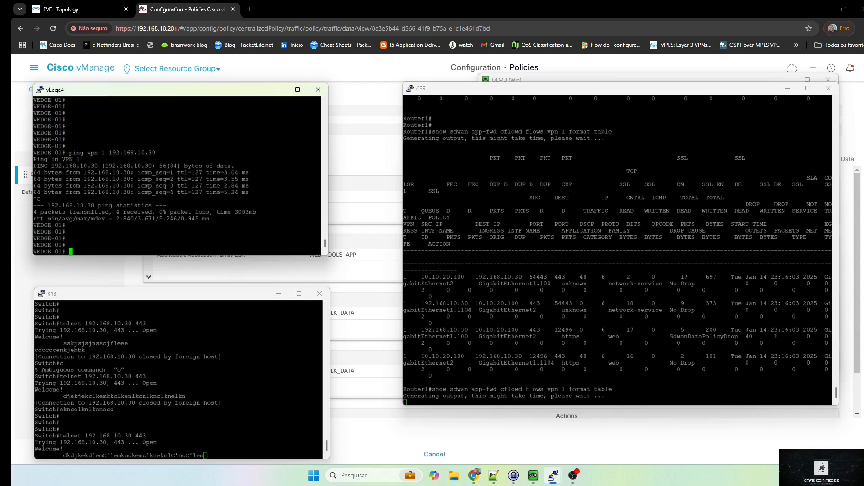
double_click(257, 226)
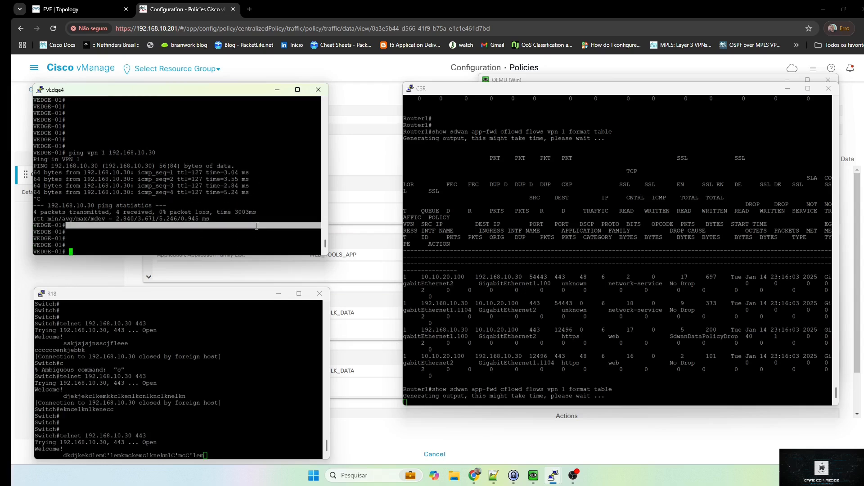
On vEdge4, enter a VPN 11 iperf UDP command to 192.168.10.30 port 443 at 5m bandwidth
left_click(249, 231)
type("tii")
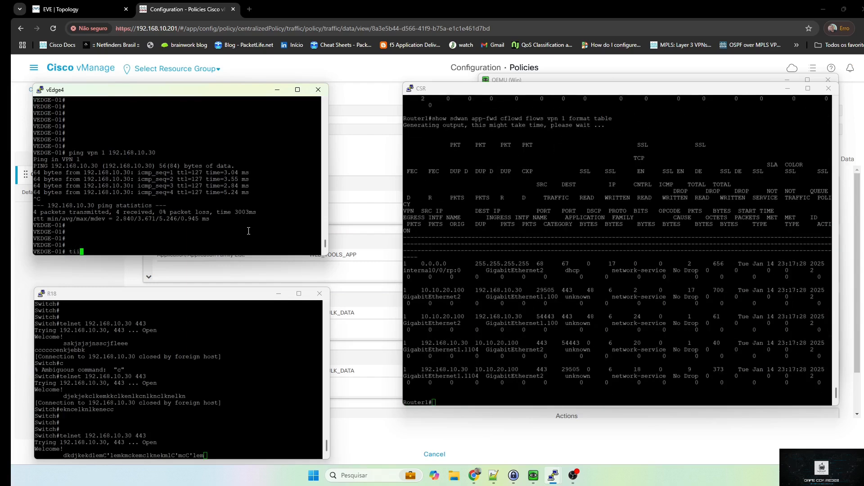
key("BackSpace")
key("BackSpace")
type("ools")
type(" iperf ")
type("vpn1")
type("1 option")
type(" \"")
type("-c 10")
key("BackSpace")
type("92.1568.10.30")
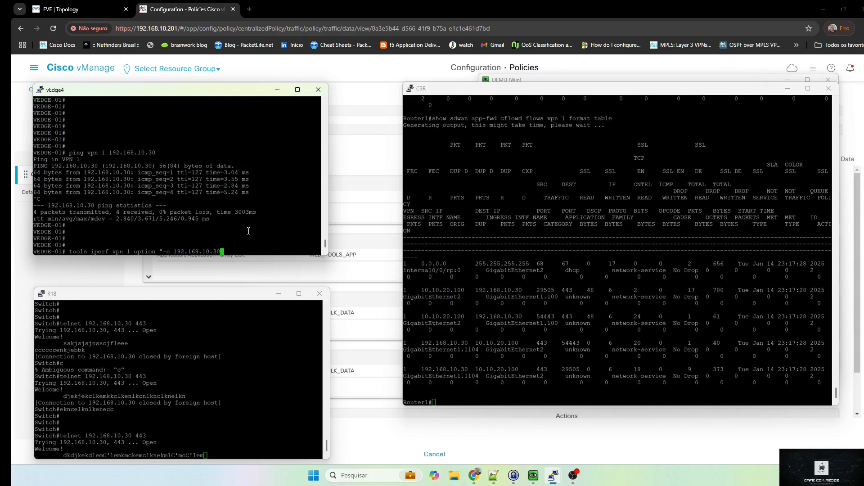
type(" -")
type("'")
type("p ")
type("443")
type(" -u ")
type("-b ")
type("1")
key("BackSpace")
type("5m\"")
Rerun the cflowd flows listing on the CSR
left_click(668, 348)
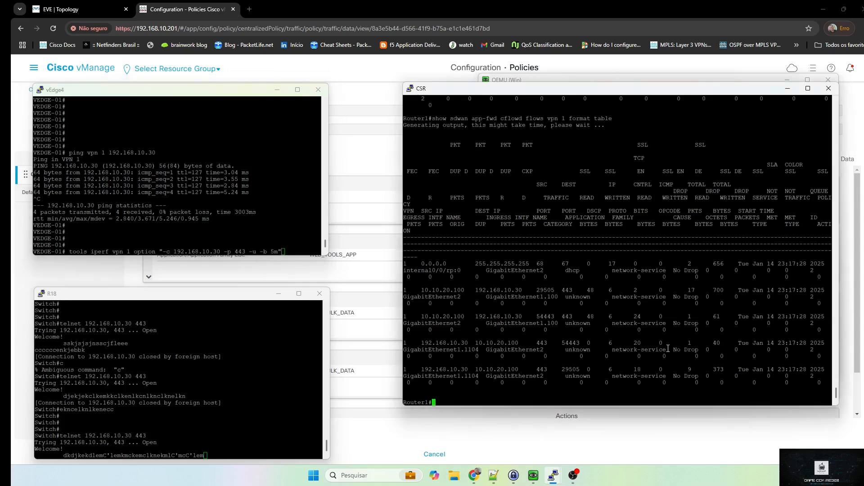
key("Return")
key("Return")
key("Up")
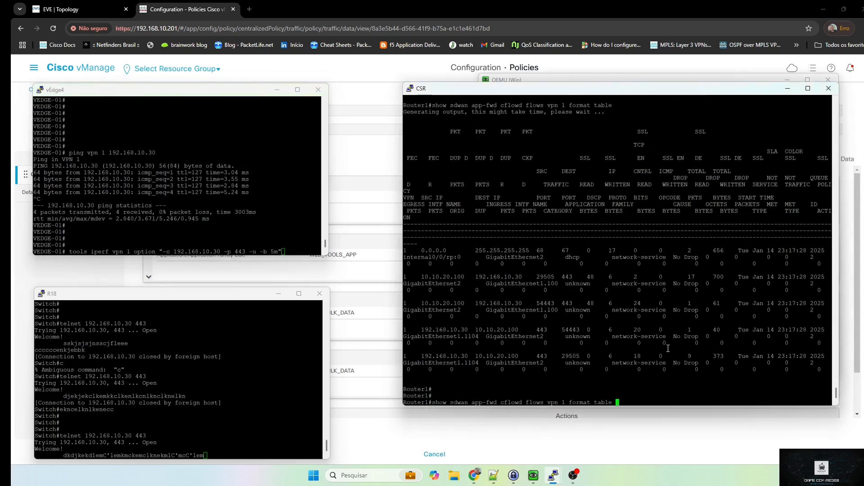
key("Return")
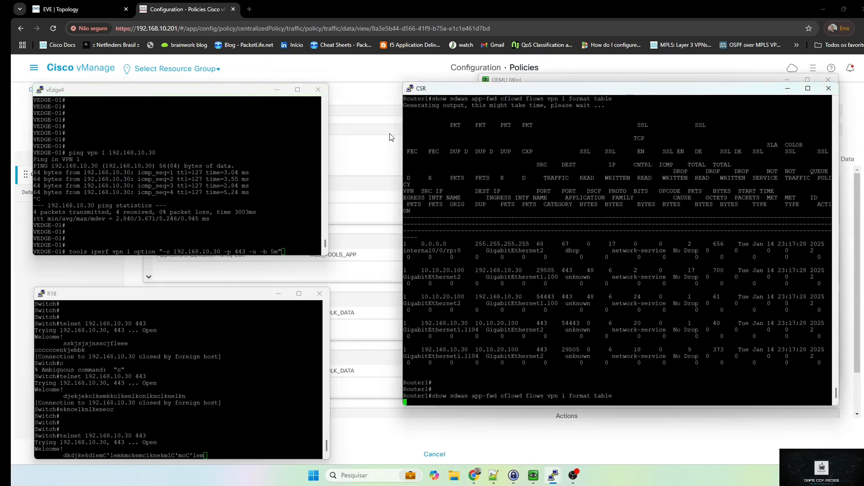
Run the iperf test on vEdge4, then rerun it with 'option' corrected to 'options'
left_click(292, 181)
key("ctrl+a")
key("Return")
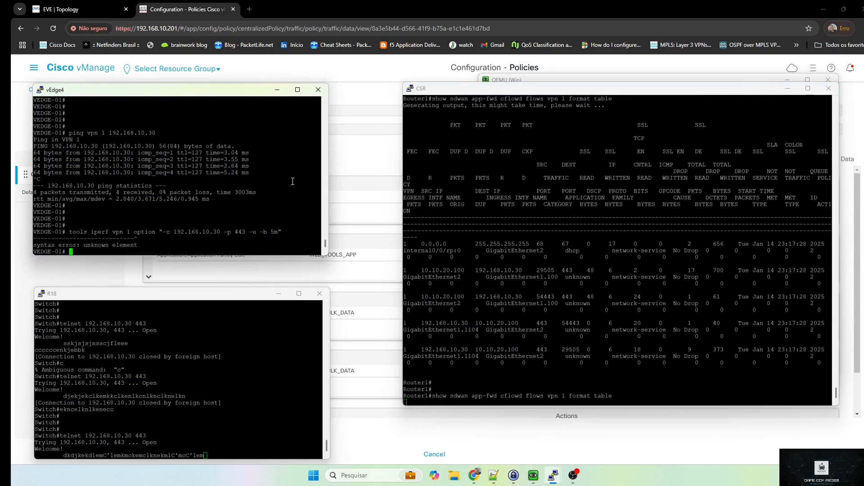
key("Up")
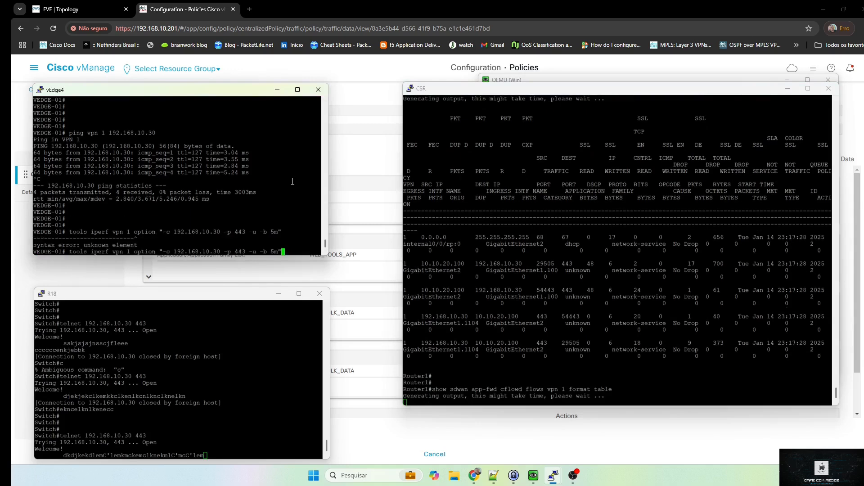
key("ctrl+Left")
key("ctrl+Left")
key("ctrl+Left")
key("ctrl+Left")
key("ctrl+Left")
key("ctrl+Left")
key("ctrl+Left")
key("ctrl+Left")
key("ctrl+Left")
key("ctrl+Left")
key("ctrl+Left")
key("ctrl+Left")
key("ctrl+Left")
key("Right")
key("Right")
key("Right")
key("Right")
key("Right")
key("Right")
key("Right")
key("Right")
key("Right")
key("Right")
key("Right")
key("Right")
key("Right")
type("s")
key("Return")
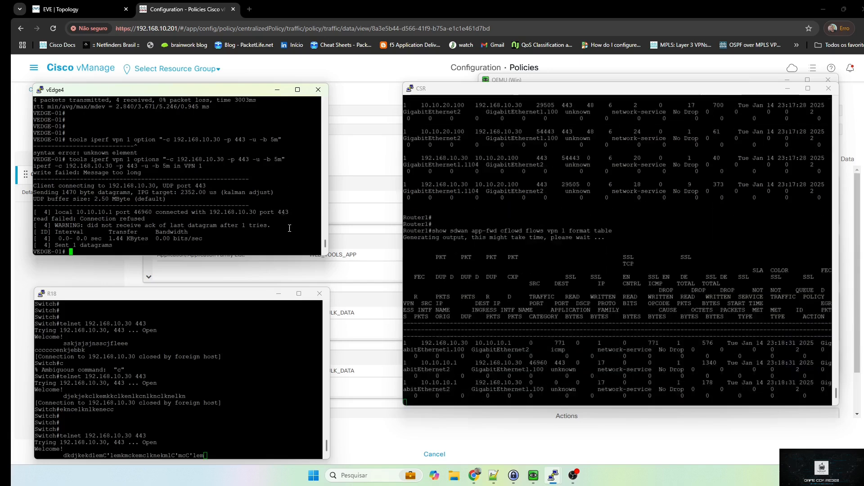
On the CSR, inspect the flow rows: the 10.10.10.1 address and the port 443 unknown-application flow
left_click(628, 347)
key("Return")
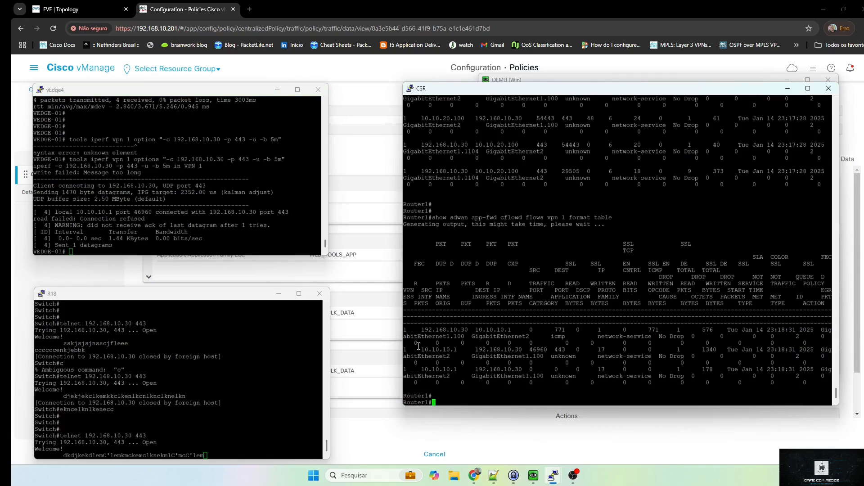
left_click_drag(422, 353, 460, 359)
left_click(528, 397)
triple_click(553, 351)
triple_click(569, 357)
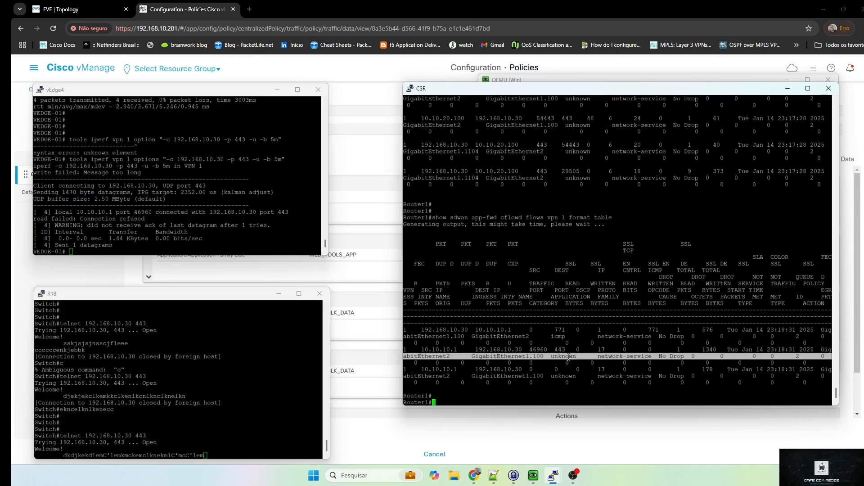
Rerun the previous iperf command on vEdge4
left_click(293, 225)
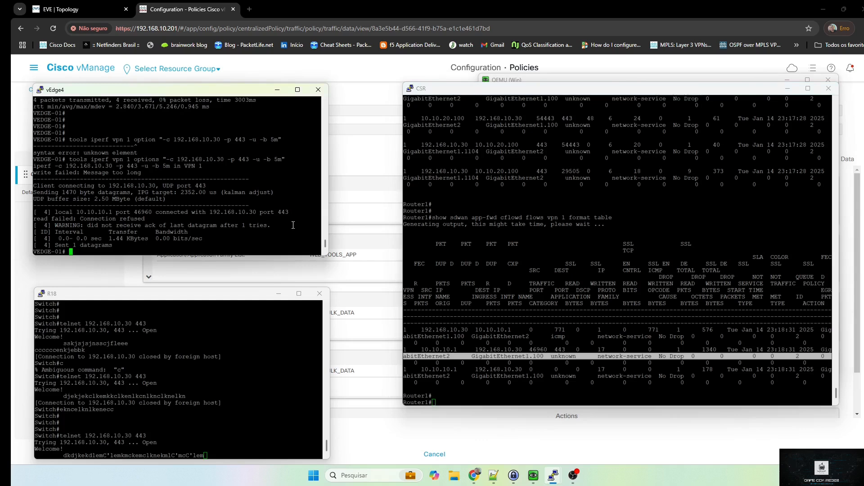
key("Return")
key("Return")
key("Up")
key("Return")
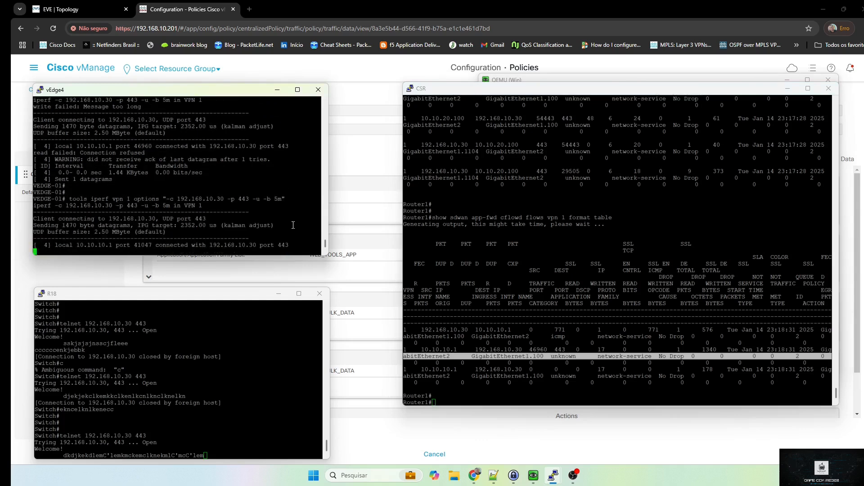
Rerun the cflowd flows command on the CSR
left_click(658, 298)
key("Return")
key("Return")
key("Up")
key("Return")
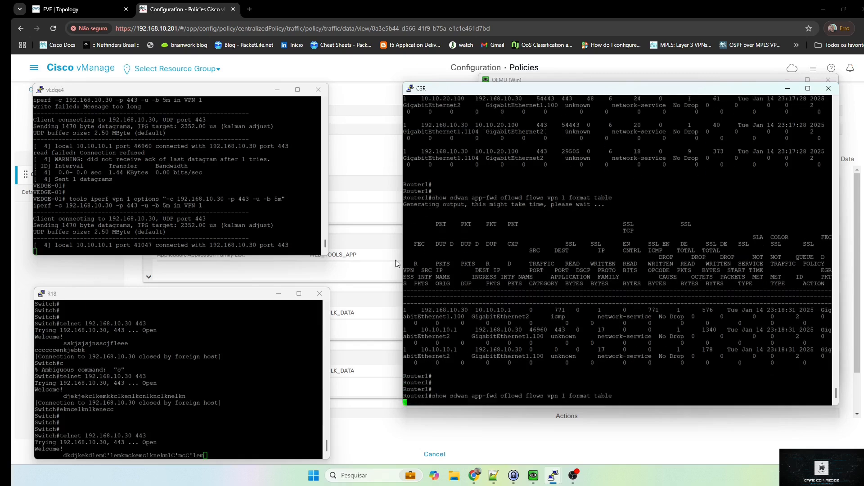
In the Windows server's TCP dialog, scroll the log and select peer 10.10.20.100 29505
left_click(533, 475)
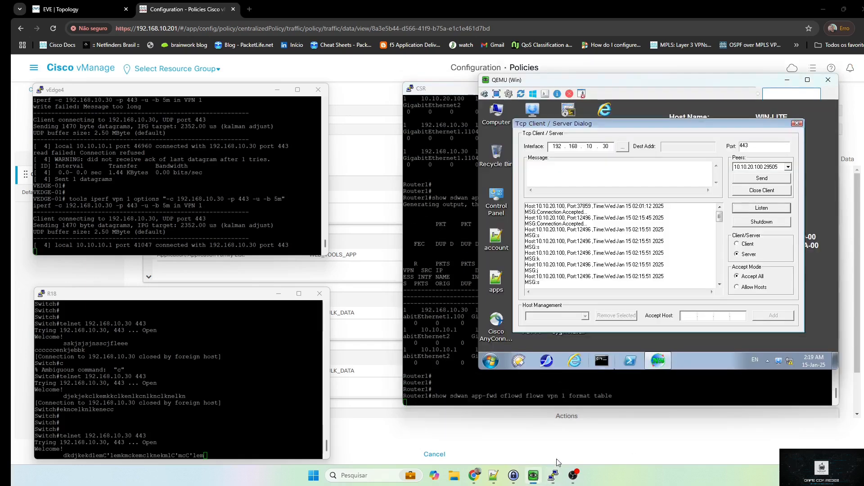
left_click_drag(719, 218, 722, 274)
left_click(788, 167)
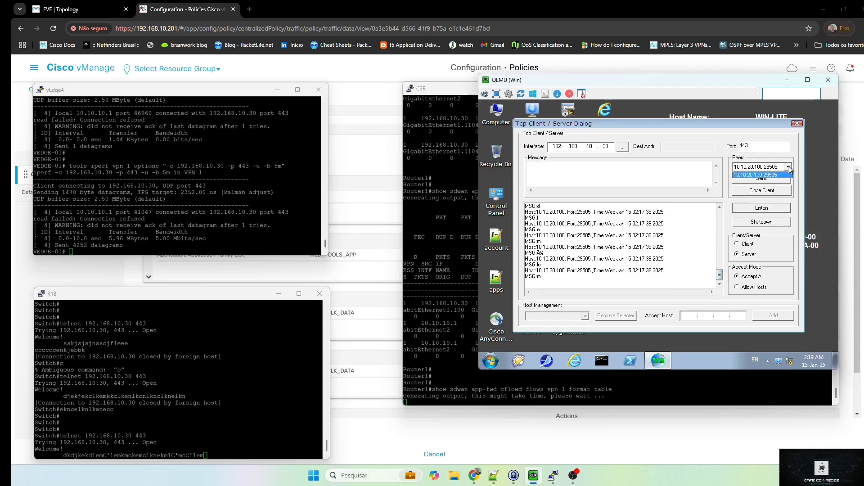
left_click(788, 168)
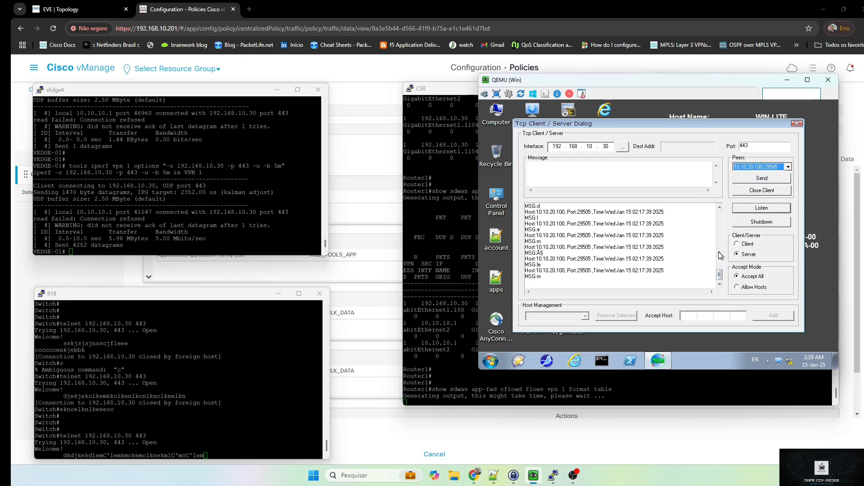
Highlight the 5.96 MBytes transferred amount in vEdge4's iperf result
left_click(306, 200)
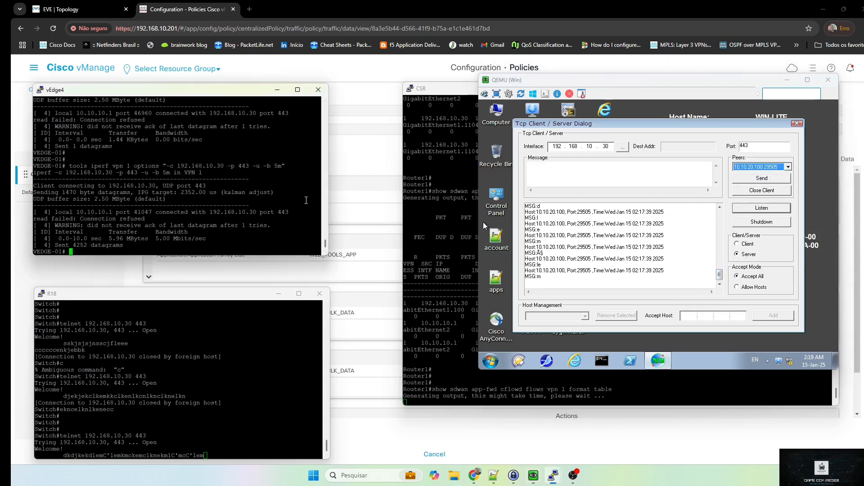
key("Return")
key("Return")
key("Return")
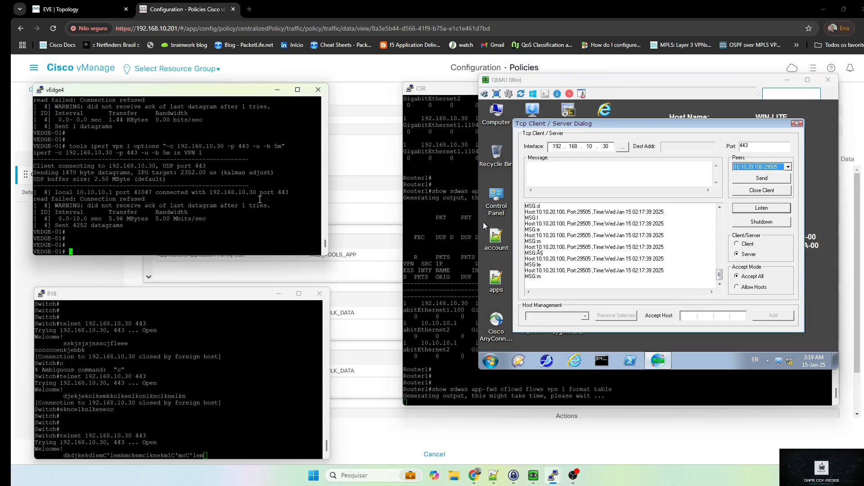
left_click_drag(107, 218, 188, 234)
Highlight the network-service category in the CSR flows, then go back to the vManage browser
left_click(424, 274)
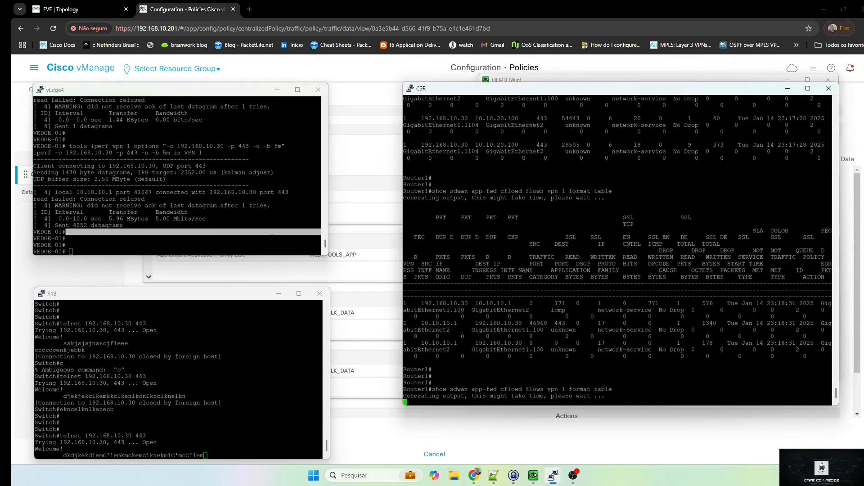
left_click(241, 233)
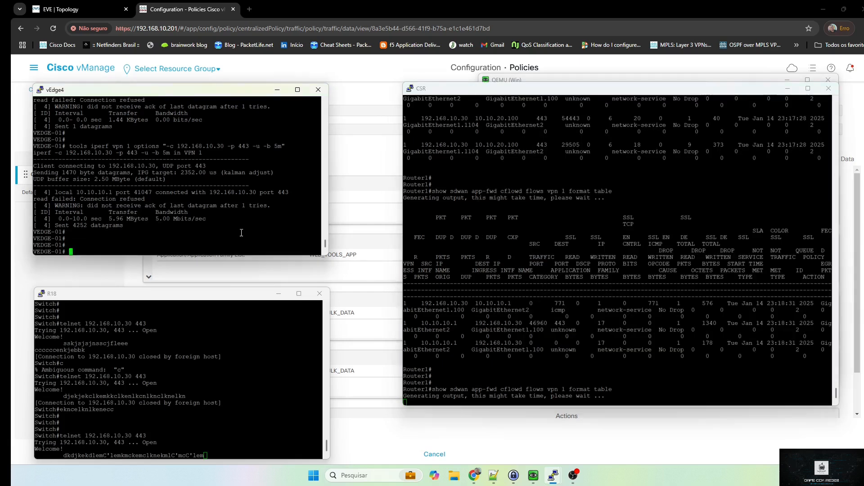
double_click(627, 329)
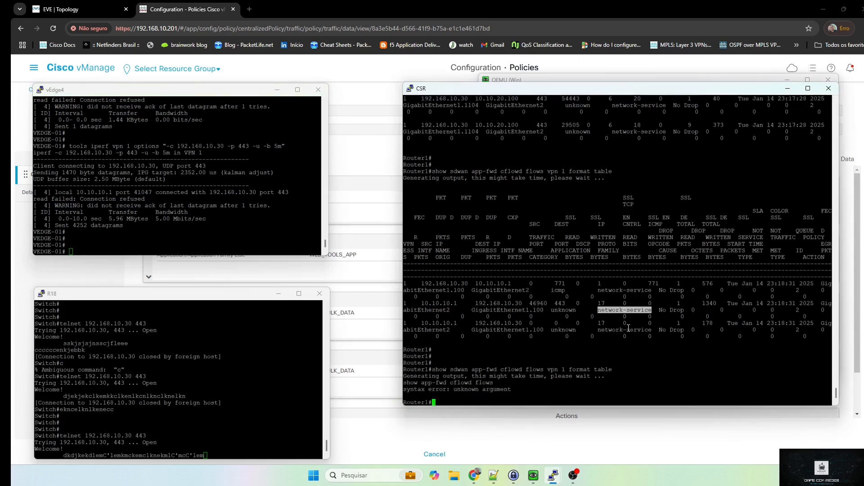
left_click(234, 221)
key("alt+Tab")
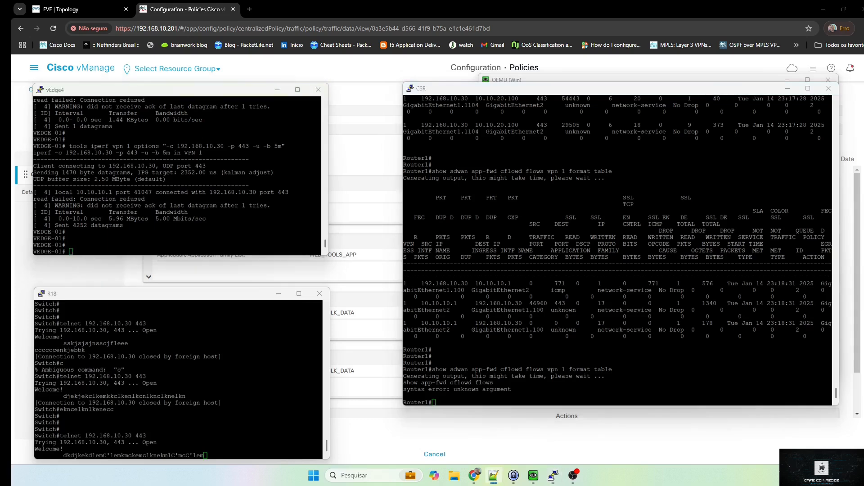
left_click(144, 105)
left_click(207, 4)
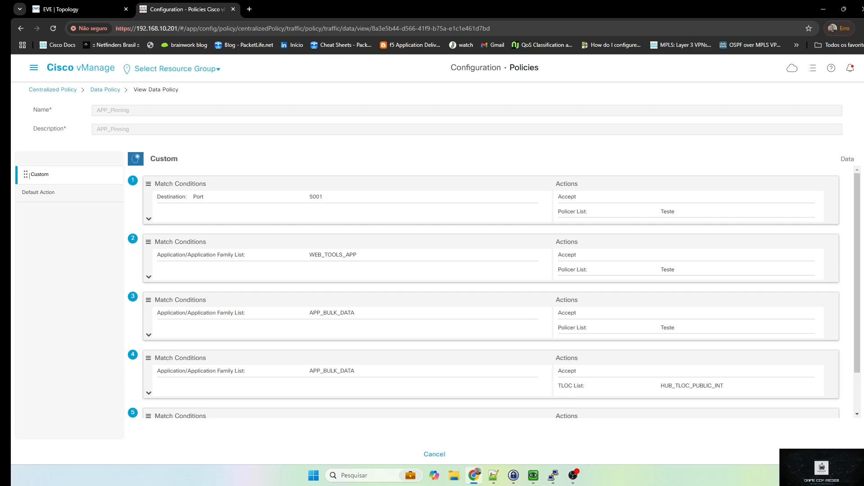
From the EVE Topology page, bring up the CSR console and highlight the SdwanDataPolicyDrop drop cause
key("ctrl+Tab")
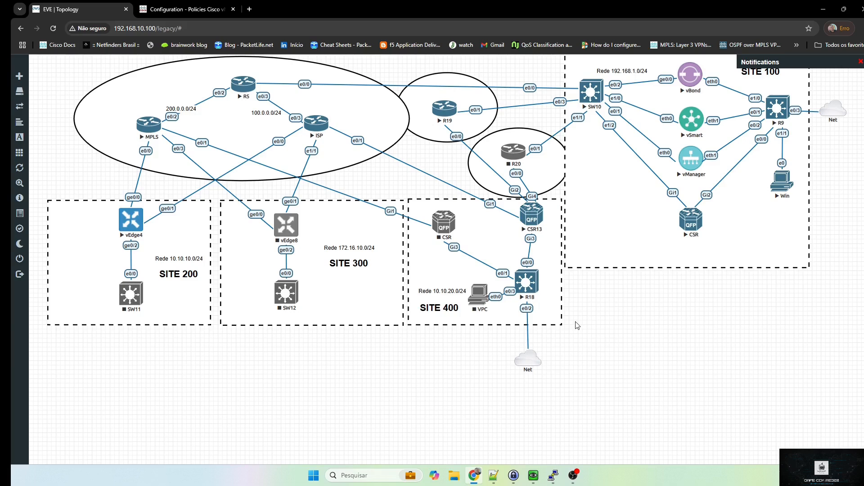
mouse_move(553, 476)
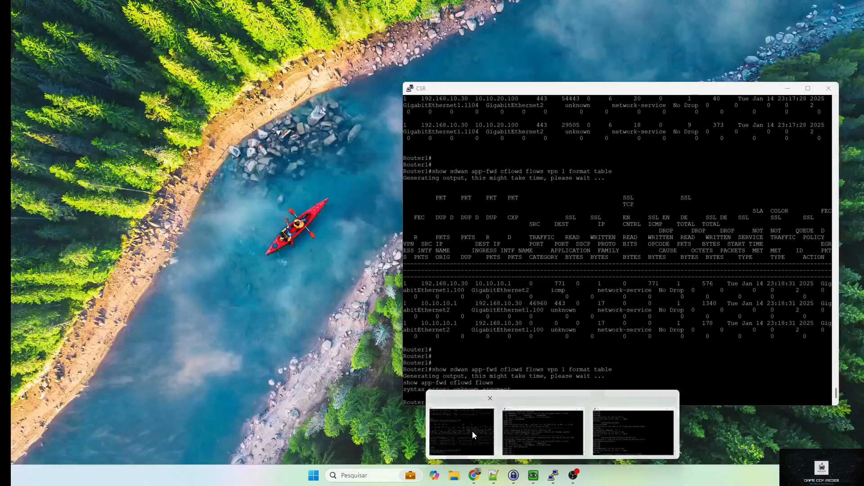
left_click(484, 439)
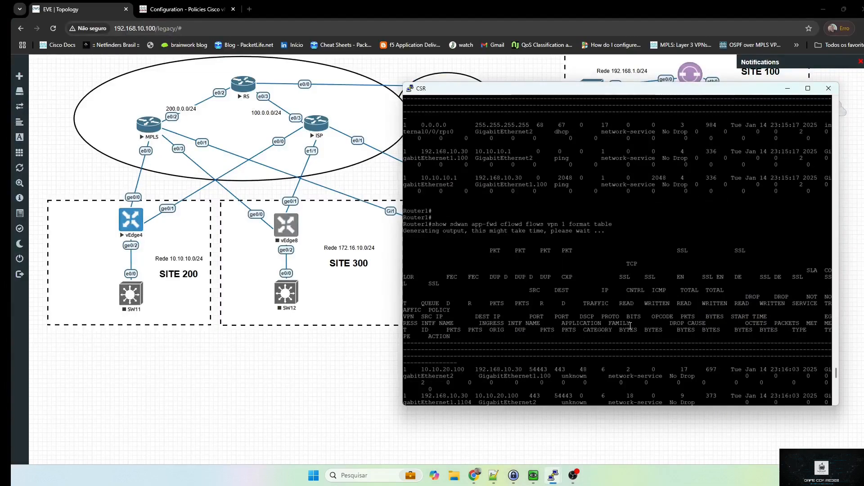
scroll(634, 330, "down", 2)
scroll(655, 330, "up", 1)
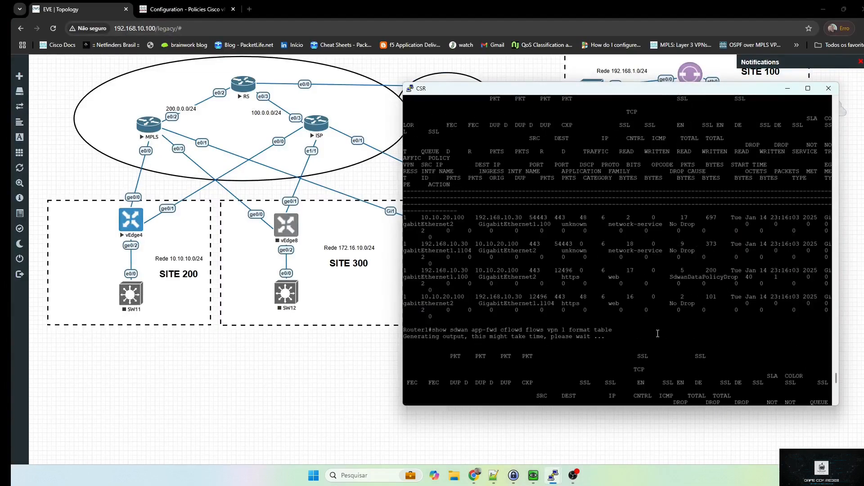
left_click_drag(668, 277, 737, 275)
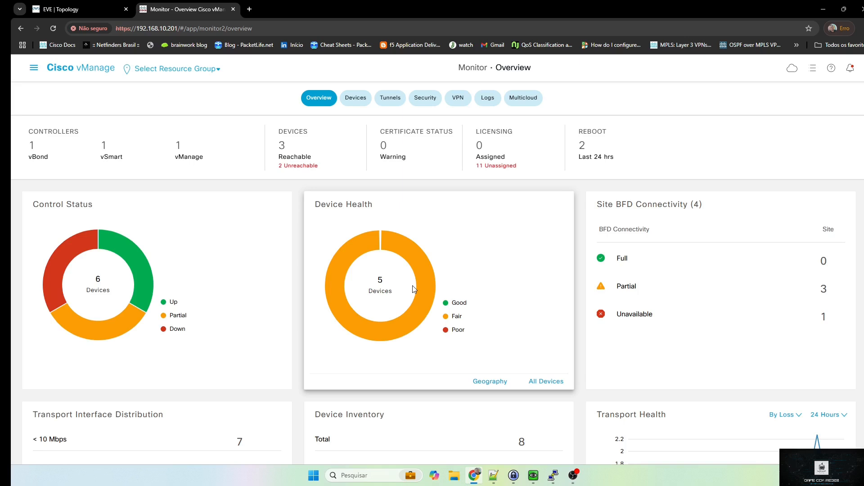
Expand Tools in the main navigation menu to list SSH Terminal and On Demand Troubleshooting
left_click(34, 68)
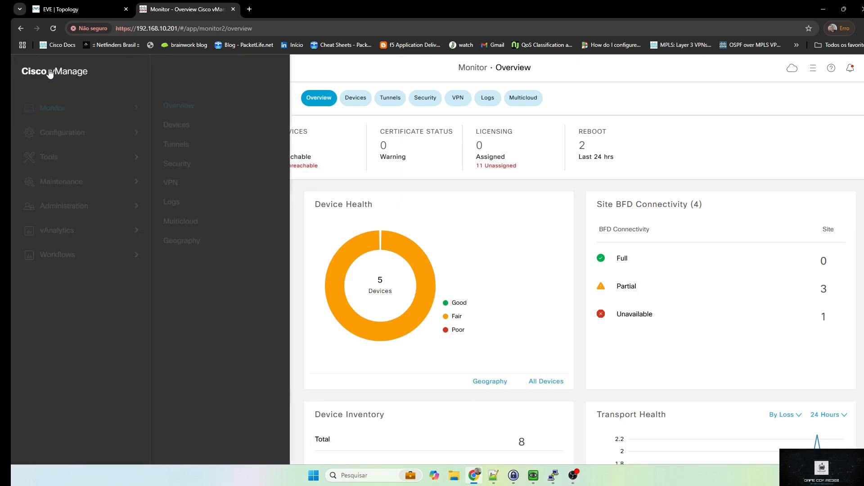
left_click(60, 155)
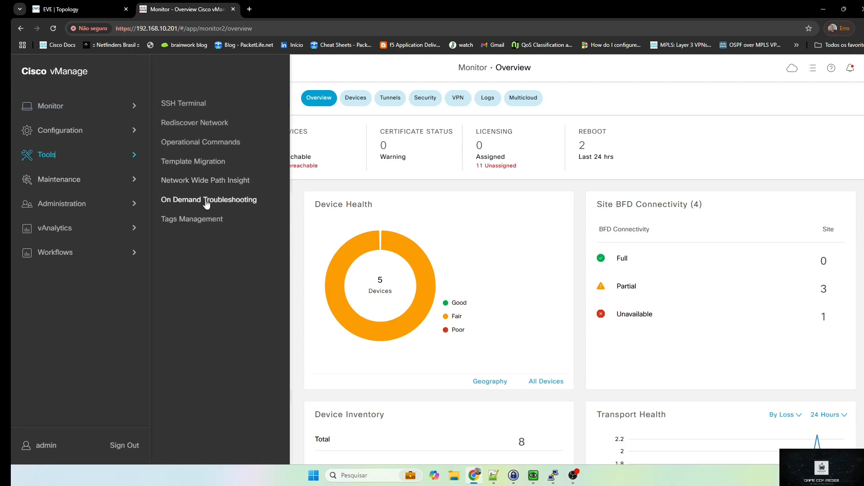